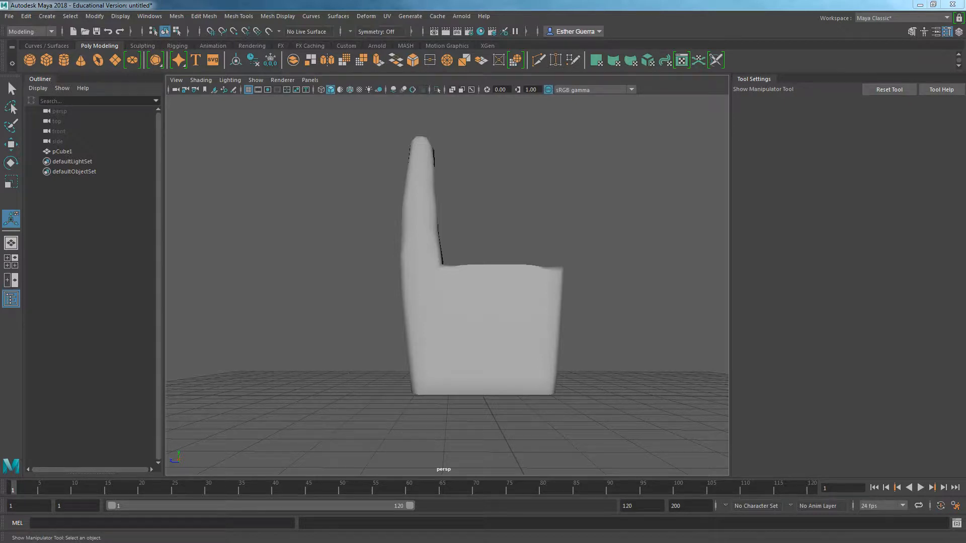
Switch the hand mesh to vertex editing and raise the vertex on the palm's side where the existing finger meets the palm
left_click(460, 317)
scroll(461, 315, "up", 5)
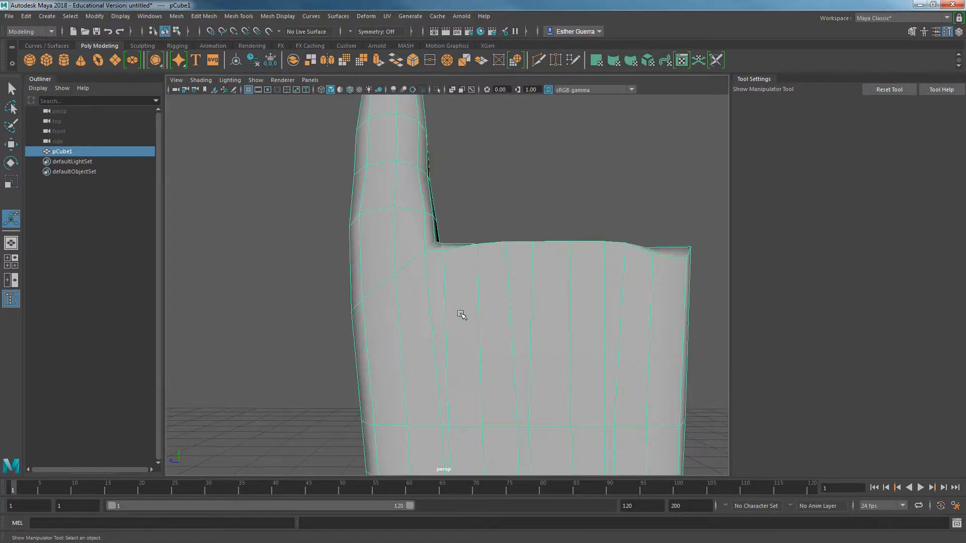
left_click_drag(481, 265, 455, 418, "alt")
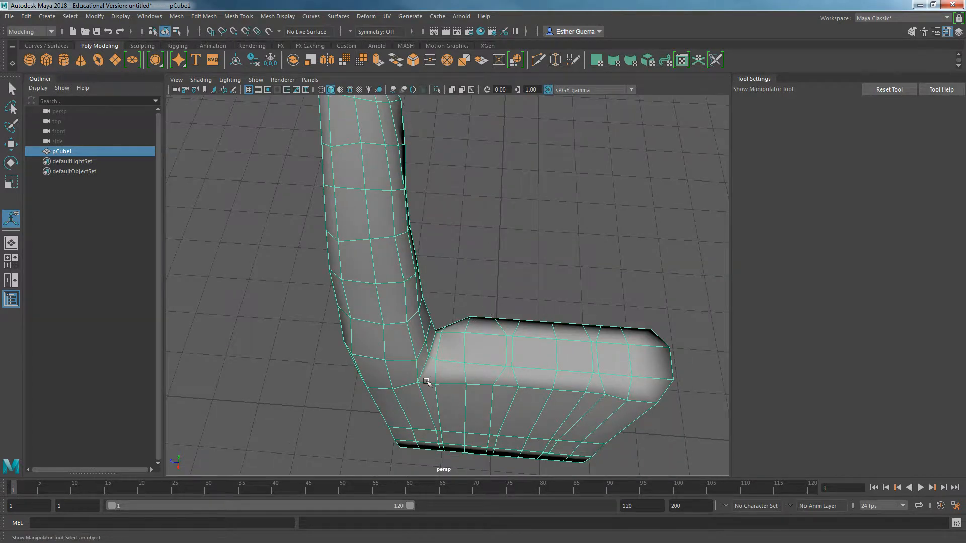
scroll(473, 365, "down", 6)
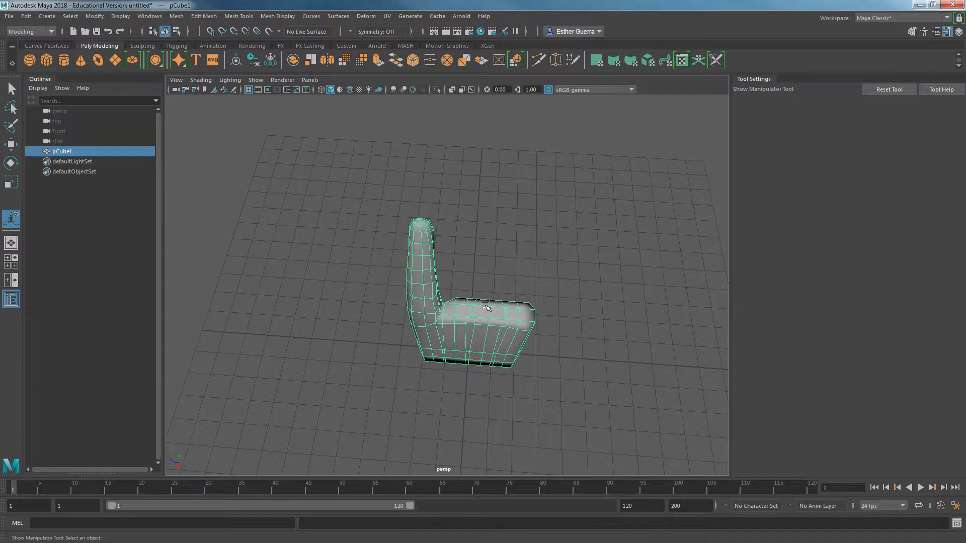
left_click_drag(485, 307, 483, 304, "alt")
scroll(483, 304, "up", 4)
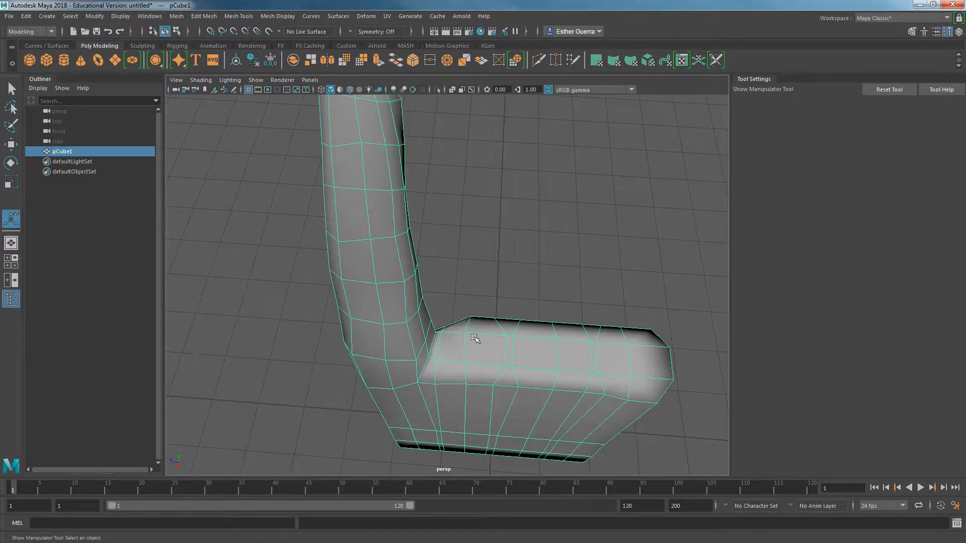
left_click_drag(470, 346, 312, 319, "alt")
right_click_drag(418, 243, 379, 244)
left_click(402, 248)
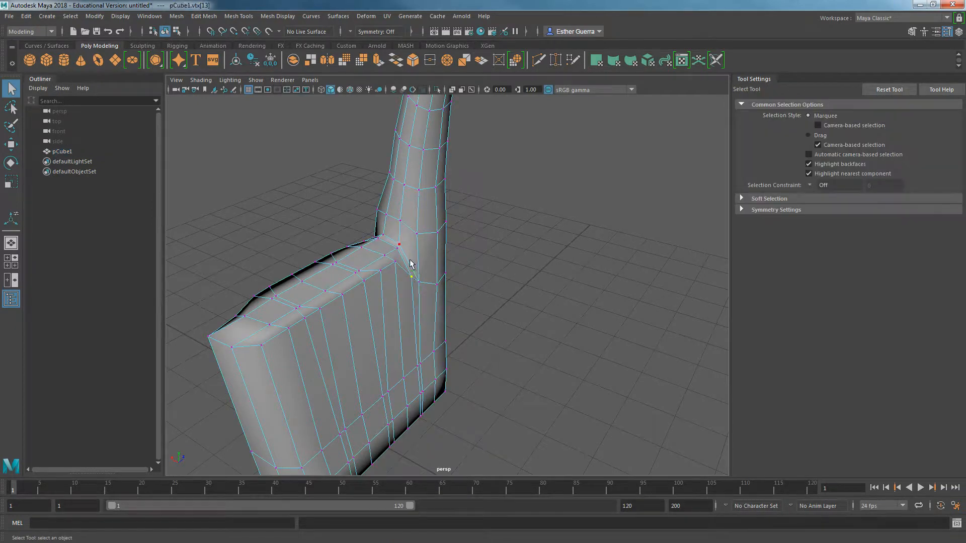
key("w")
left_click_drag(408, 241, 433, 273)
left_click(443, 262)
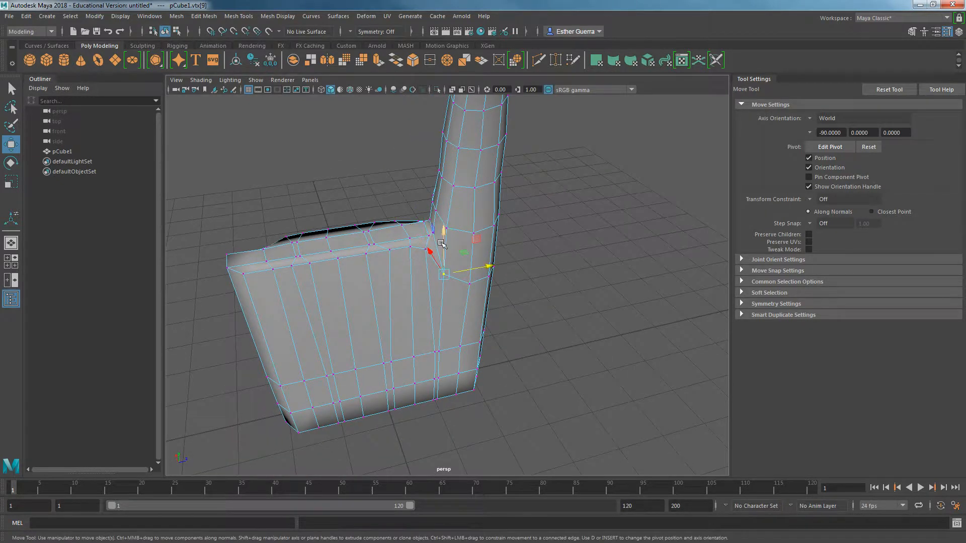
left_click_drag(445, 232, 443, 205)
Raise the neighbouring vertex beneath the existing finger to even out the edge line around the finger's base
left_click(428, 251)
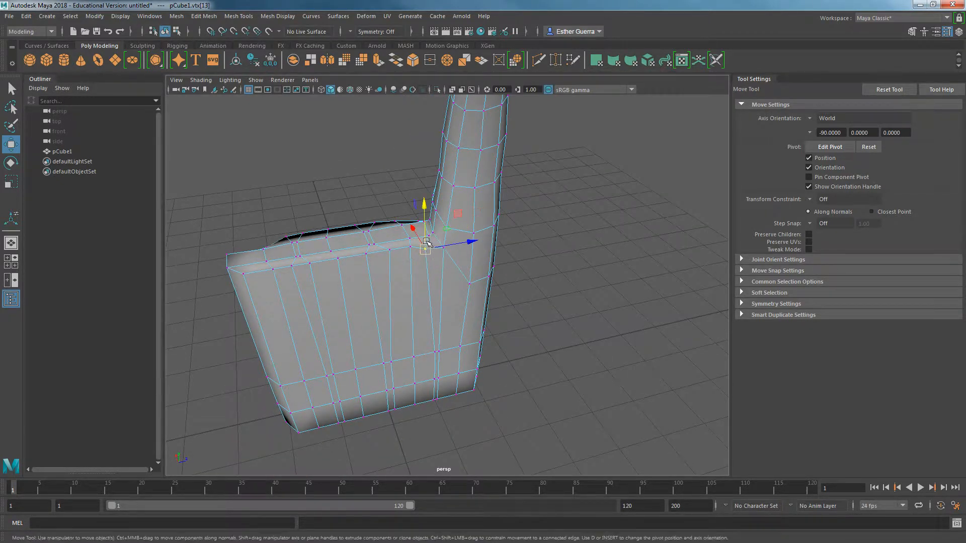
left_click(466, 276)
left_click_drag(470, 247, 472, 216)
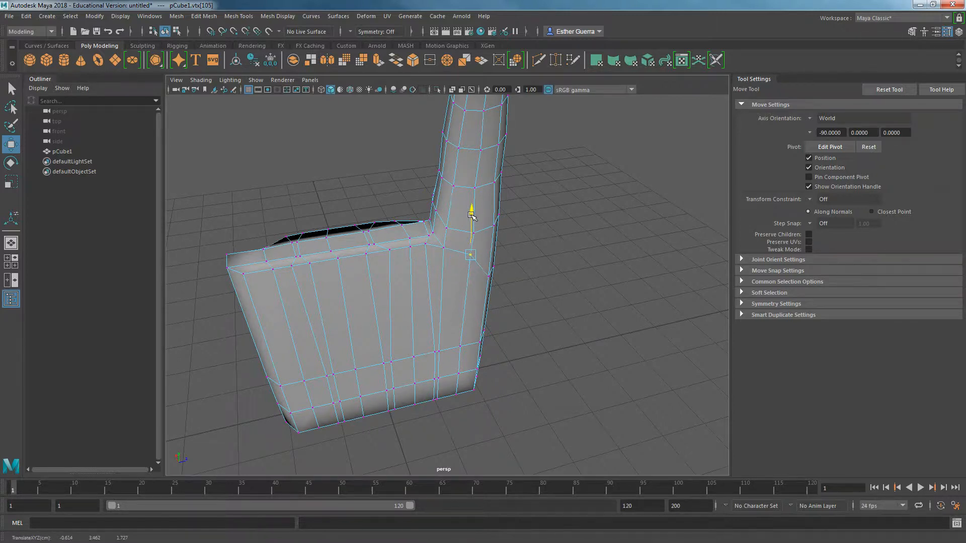
Extrude the block of palm-top faces directly beside the existing finger, with the extrusion manipulator in world alignment
scroll(388, 230, "up", 3)
left_click_drag(371, 202, 505, 253, "alt")
scroll(496, 272, "down", 5)
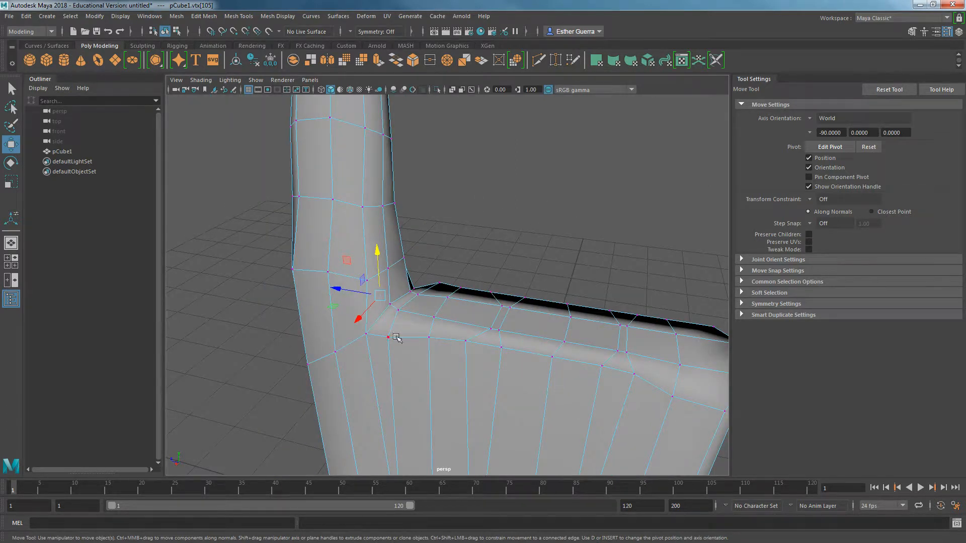
right_click_drag(465, 243, 464, 272)
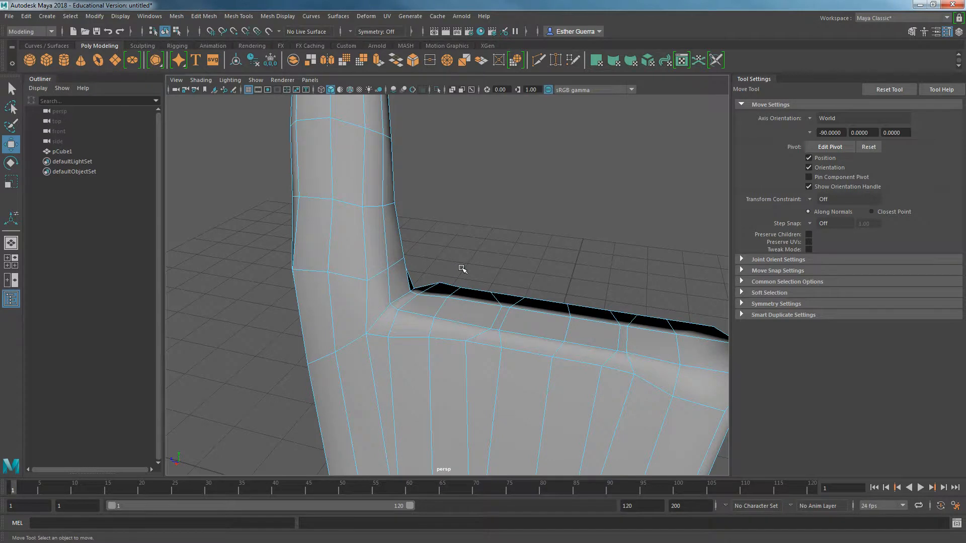
left_click_drag(464, 292, 460, 305, "alt")
left_click(459, 308)
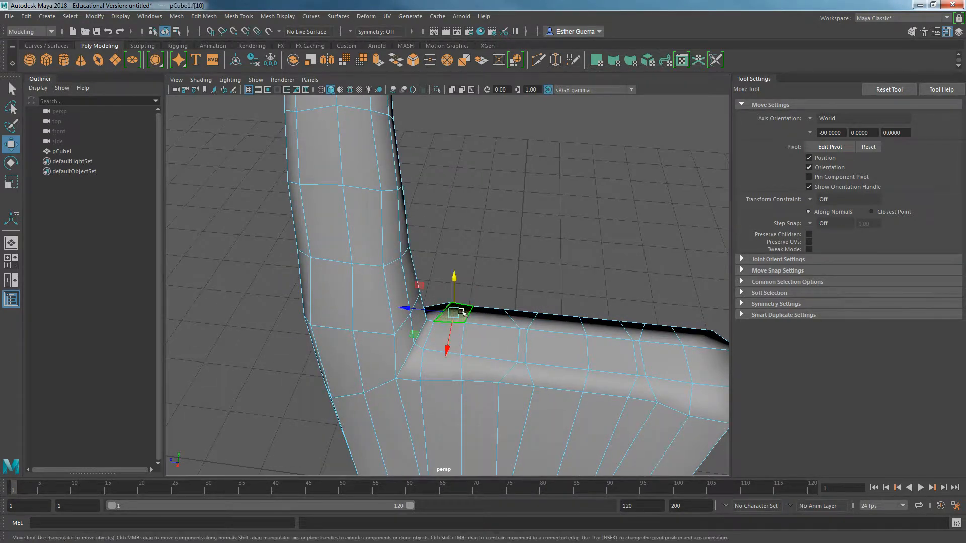
left_click(496, 344, "shift")
left_click(443, 341, "shift")
left_click(442, 367, "shift")
left_click(493, 372, "shift")
key("ctrl+e")
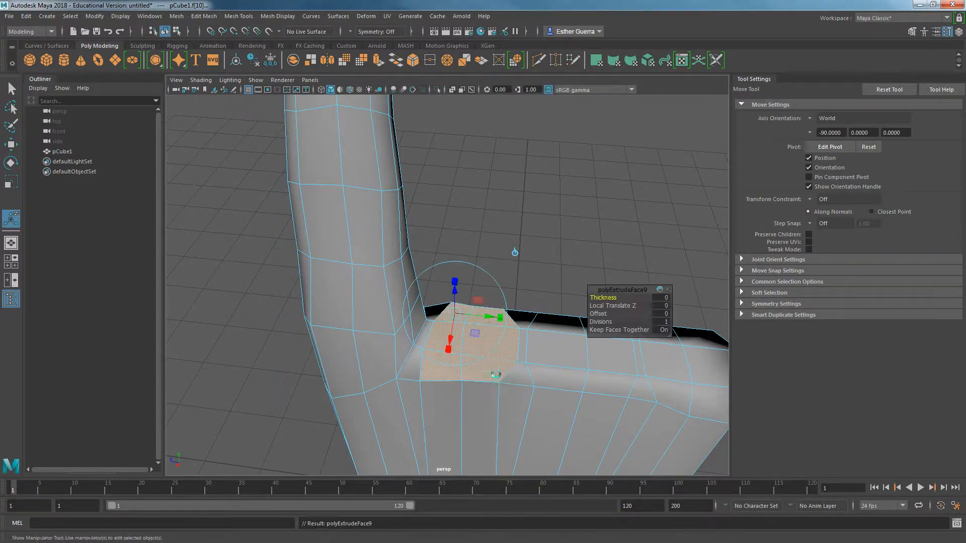
left_click(514, 254)
Raise the extruded faces slightly above the palm and scale them to form a low base for the second finger
scroll(513, 257, "down", 5)
left_click_drag(501, 299, 490, 229, "alt")
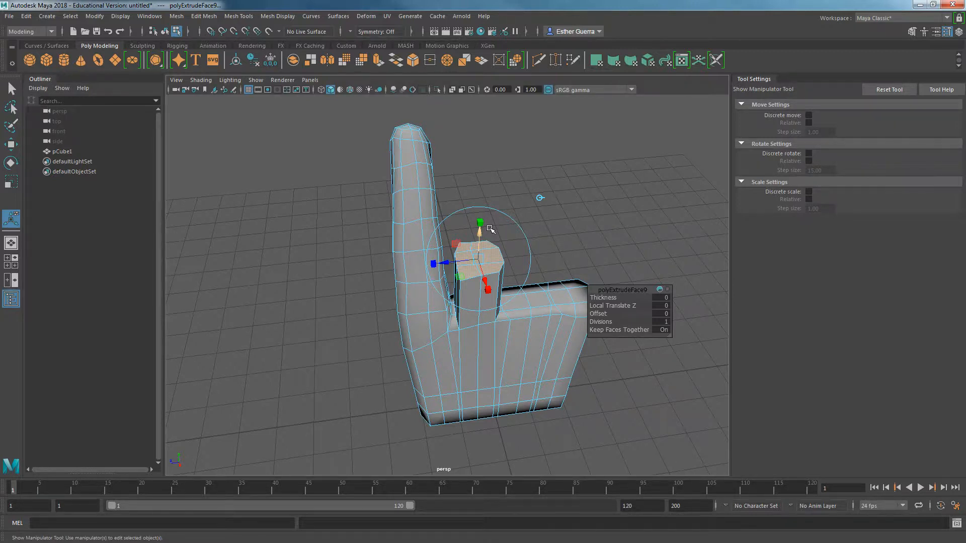
left_click_drag(490, 230, 459, 257, "alt")
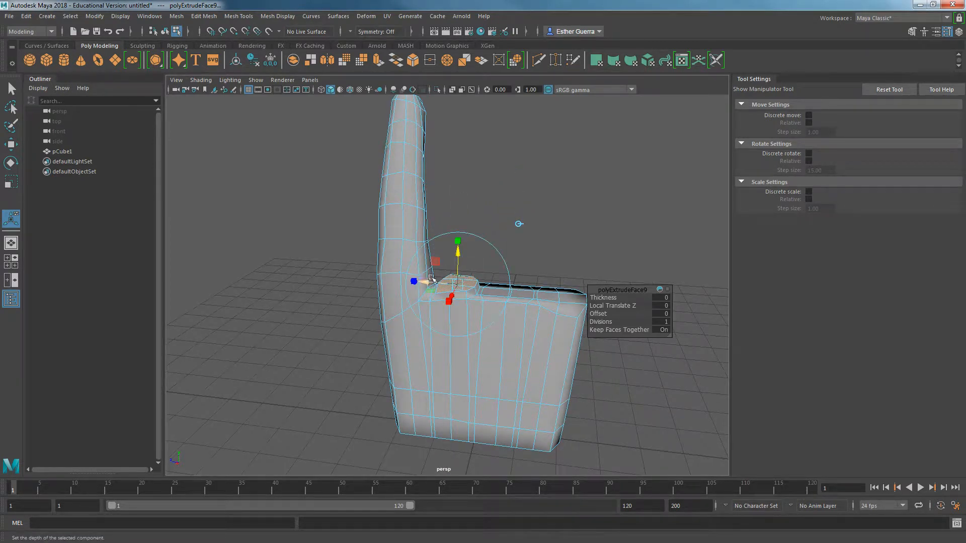
left_click(414, 284)
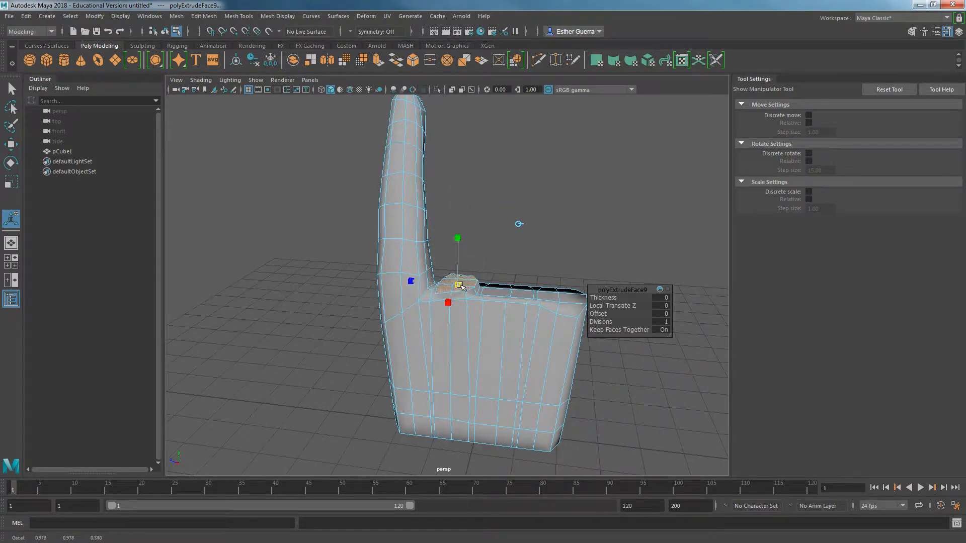
scroll(462, 292, "up", 4)
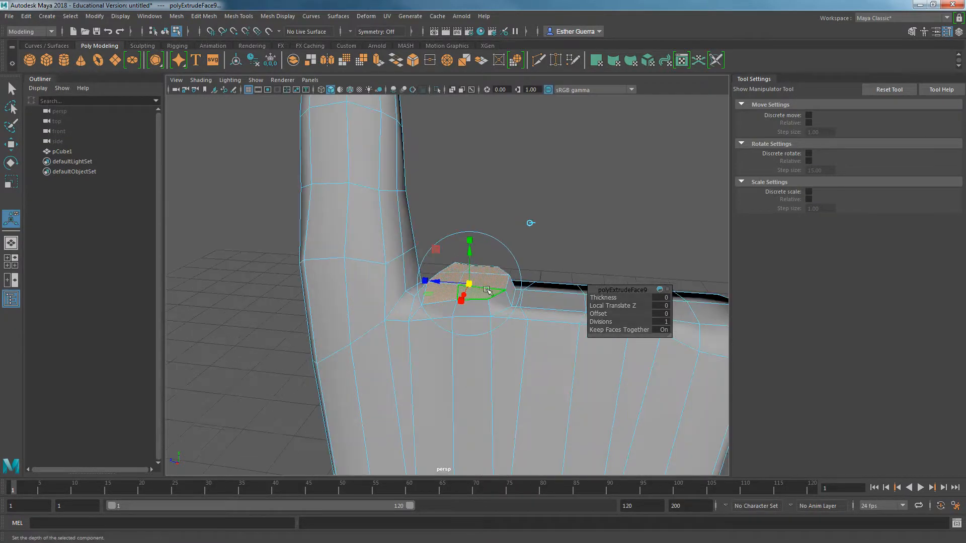
left_click_drag(426, 281, 392, 274)
left_click_drag(331, 274, 399, 271)
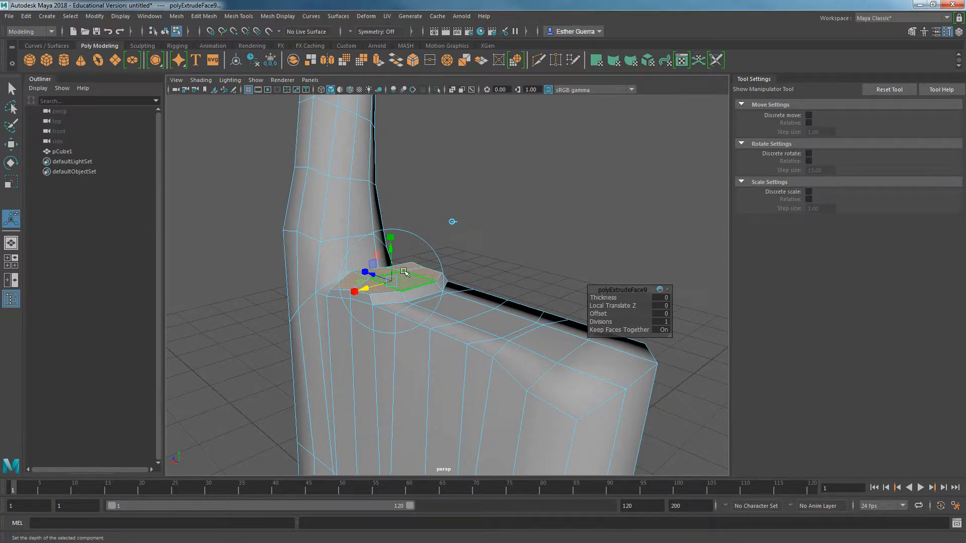
Extrude the finger base's top faces upward into a long first segment and tilt its end
key("ctrl+e")
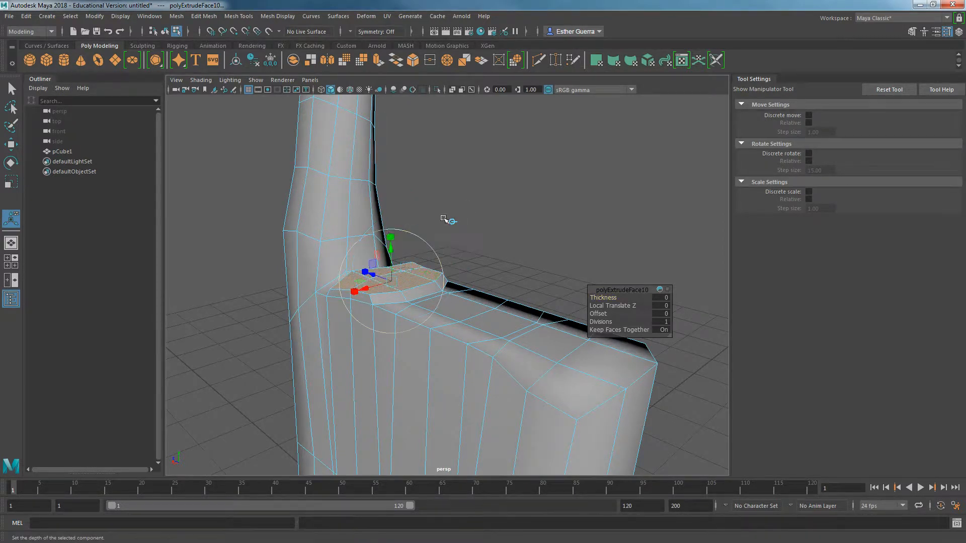
left_click_drag(391, 257, 391, 101)
left_click_drag(438, 151, 453, 190, "alt")
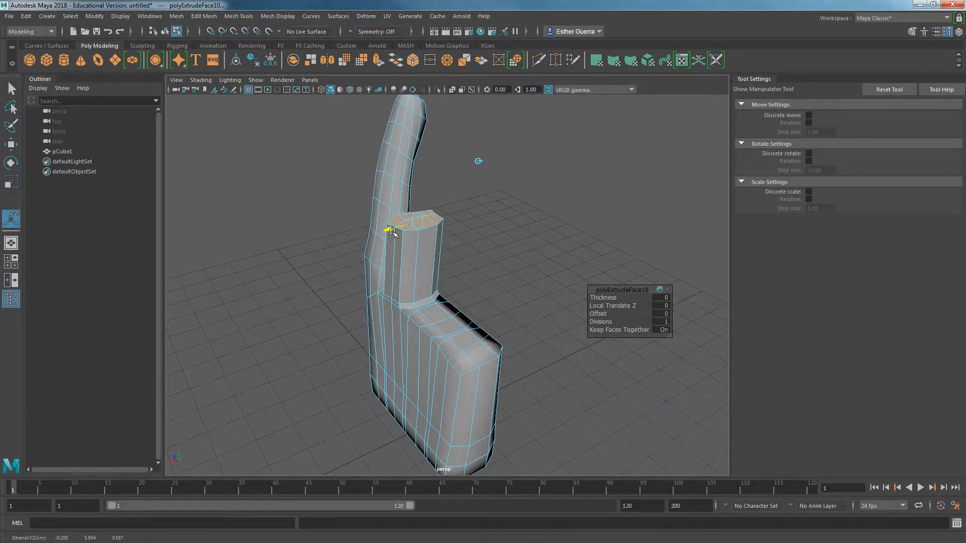
left_click(379, 207)
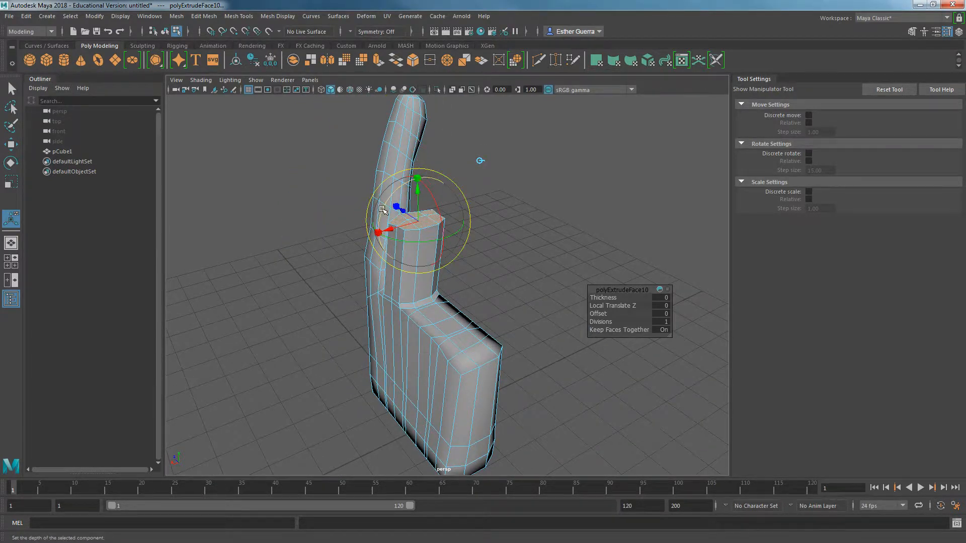
left_click_drag(377, 206, 386, 205)
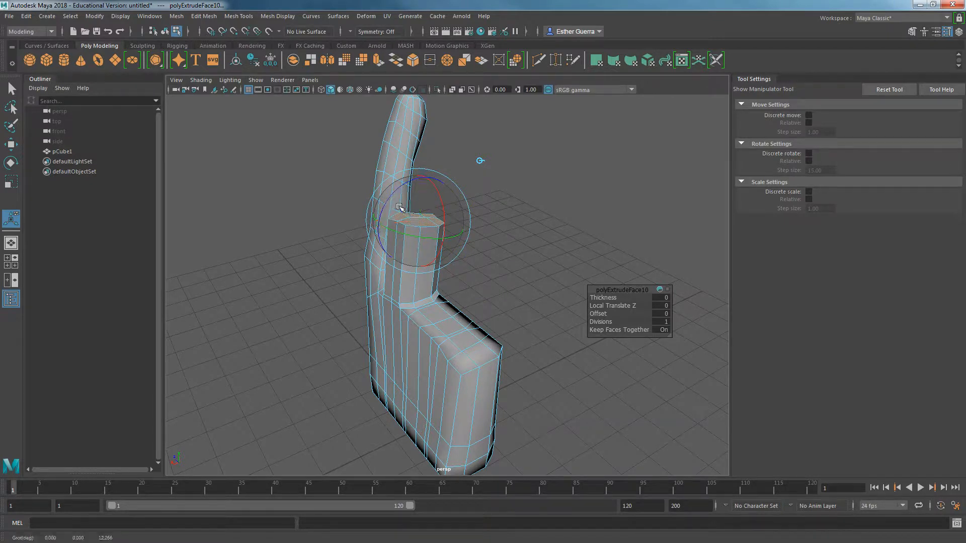
left_click(377, 222)
left_click_drag(421, 222, 395, 208)
Extrude the end faces of the second finger's first segment a short distance upward and adjust their scale for the knuckle
key("ctrl+e")
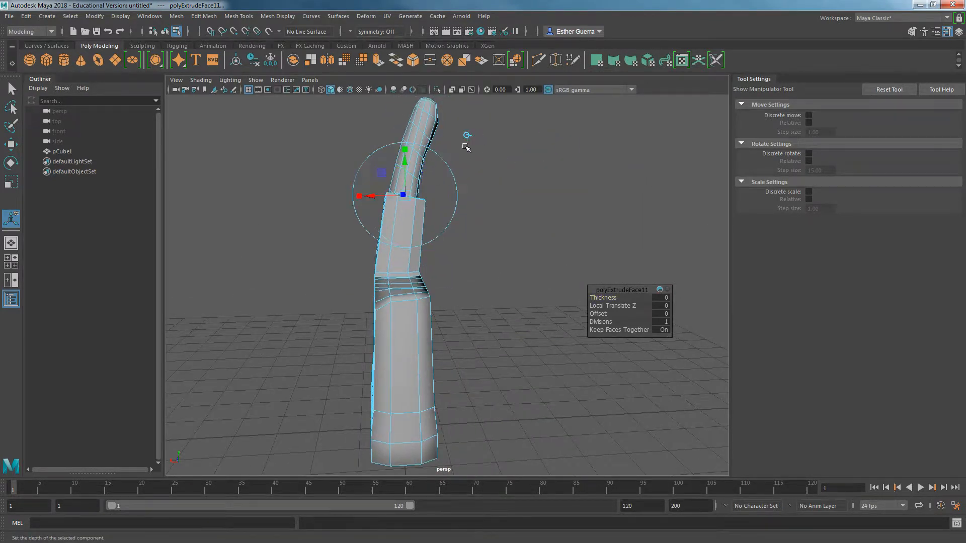
left_click_drag(405, 160, 405, 150)
left_click_drag(375, 186, 406, 186)
left_click(363, 187)
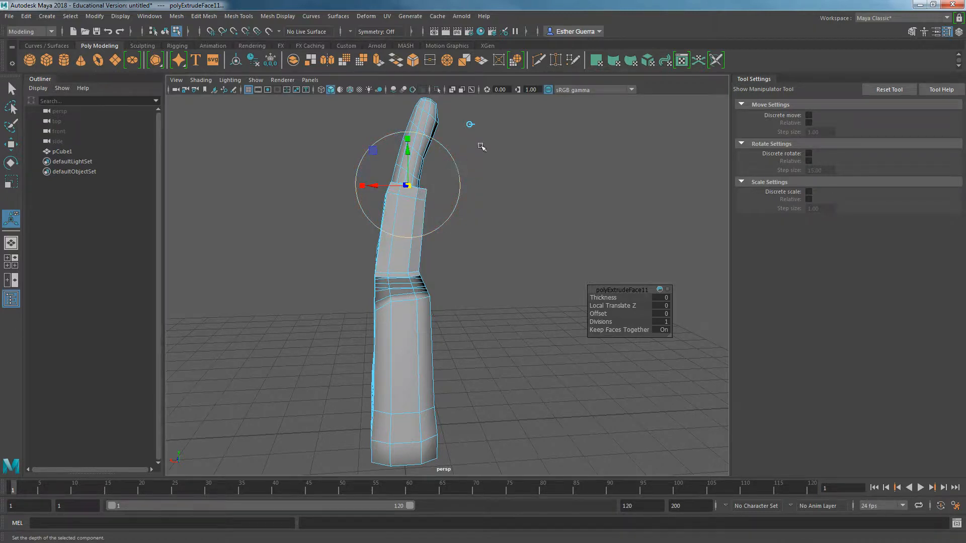
Add another short world-aligned extrusion above the knuckle ring and adjust the size of its end faces
key("ctrl+e")
left_click(470, 124)
left_click_drag(410, 157, 410, 147)
left_click_drag(363, 176, 403, 231)
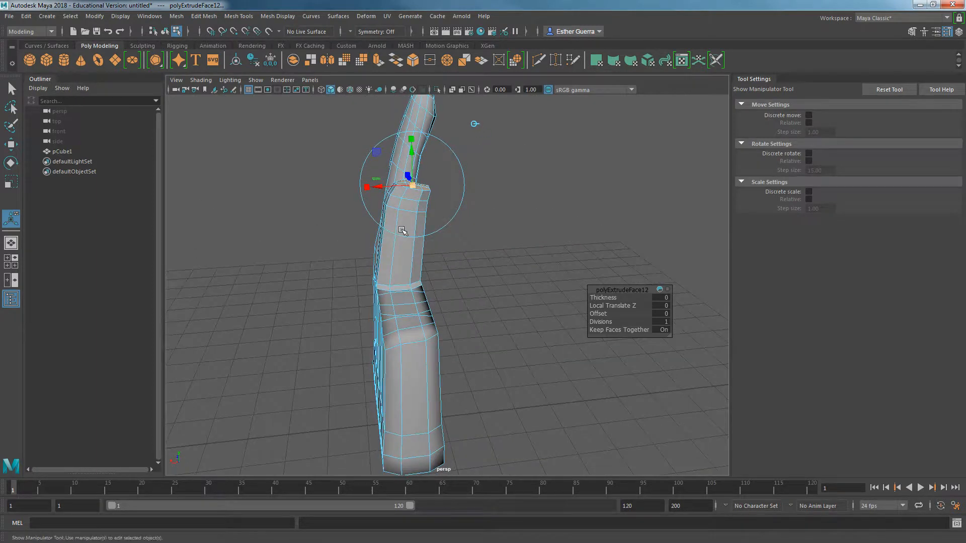
Extrude the knuckle's end faces upward into a long middle segment, tilting and shifting its end to follow the finger's curve
key("ctrl+e")
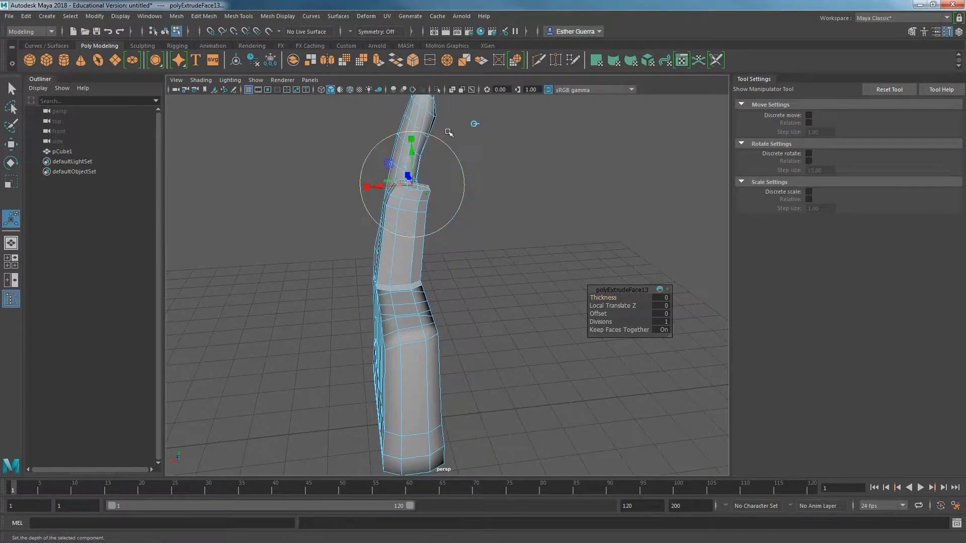
left_click_drag(412, 142, 429, 105)
left_click_drag(380, 145, 394, 148)
left_click(394, 148)
left_click(384, 126)
left_click(384, 126)
left_click(380, 137)
left_click_drag(448, 159, 475, 156, "alt")
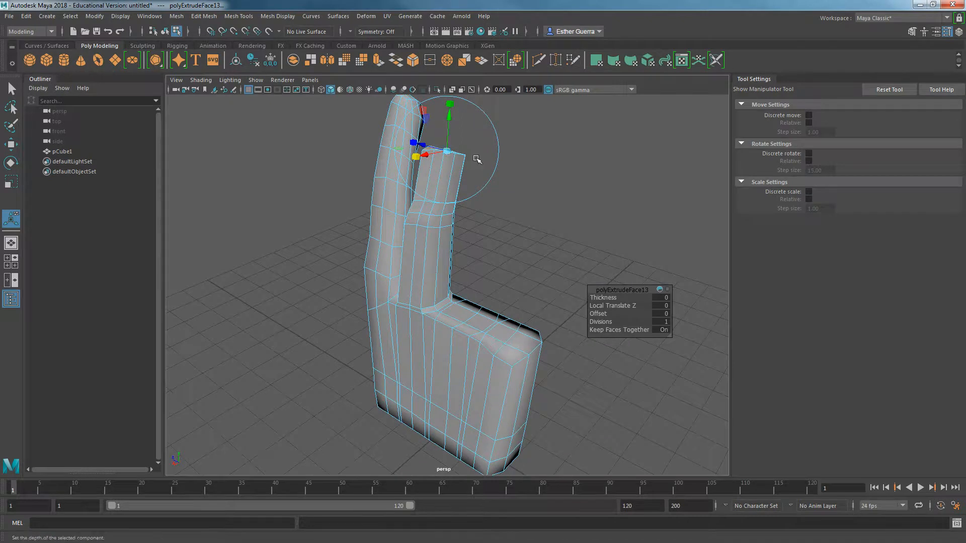
Extrude the middle segment's end faces a short distance to form the second finger's upper knuckle
key("ctrl+e")
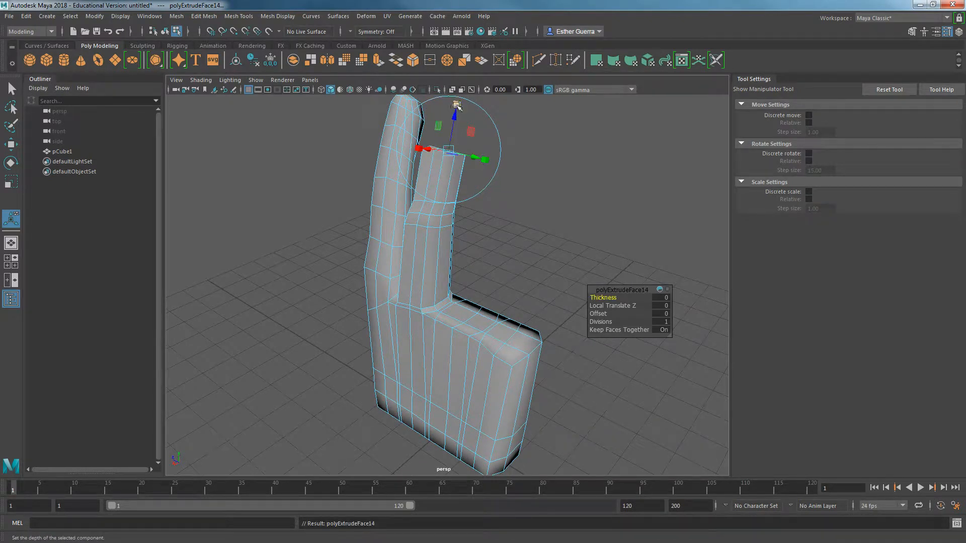
left_click_drag(521, 121, 523, 136, "alt")
left_click_drag(448, 159, 447, 152)
left_click_drag(457, 190, 511, 166, "alt")
Extrude the upper knuckle's end faces into the last finger segment, rotate the end slightly and scale it down uniformly
key("ctrl+e")
key("ctrl+z")
scroll(489, 185, "up", 3)
scroll(485, 184, "down", 2)
left_click_drag(409, 198, 423, 167)
left_click(445, 126)
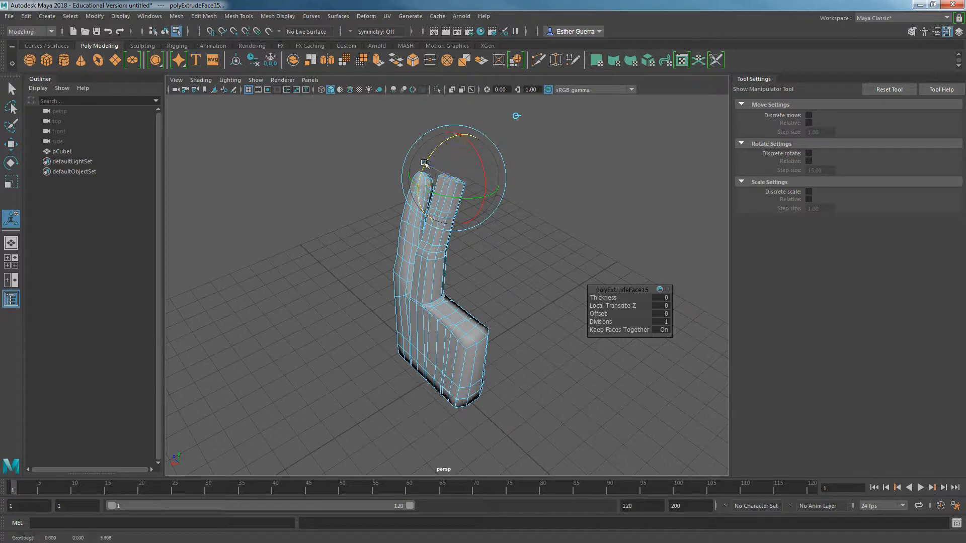
left_click(419, 186)
left_click_drag(456, 180, 454, 180)
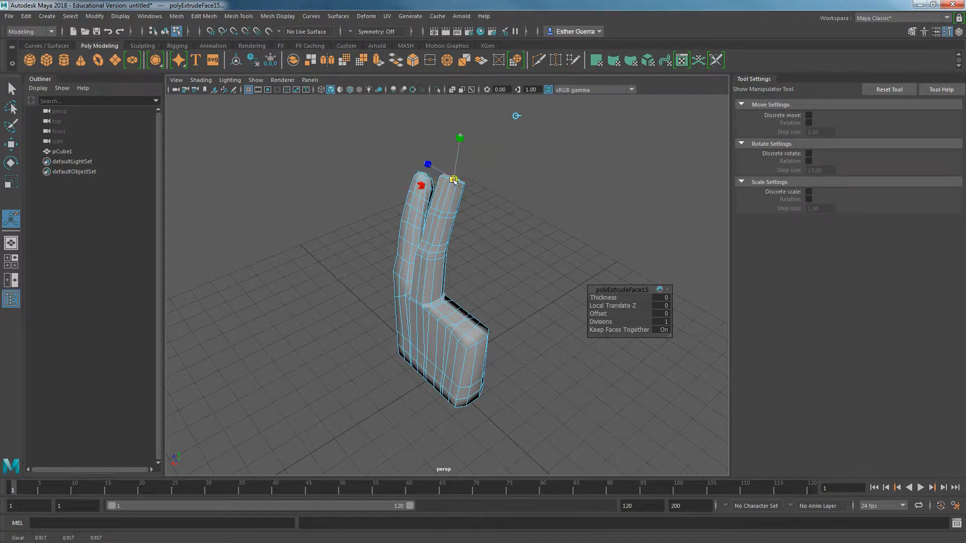
left_click(451, 181)
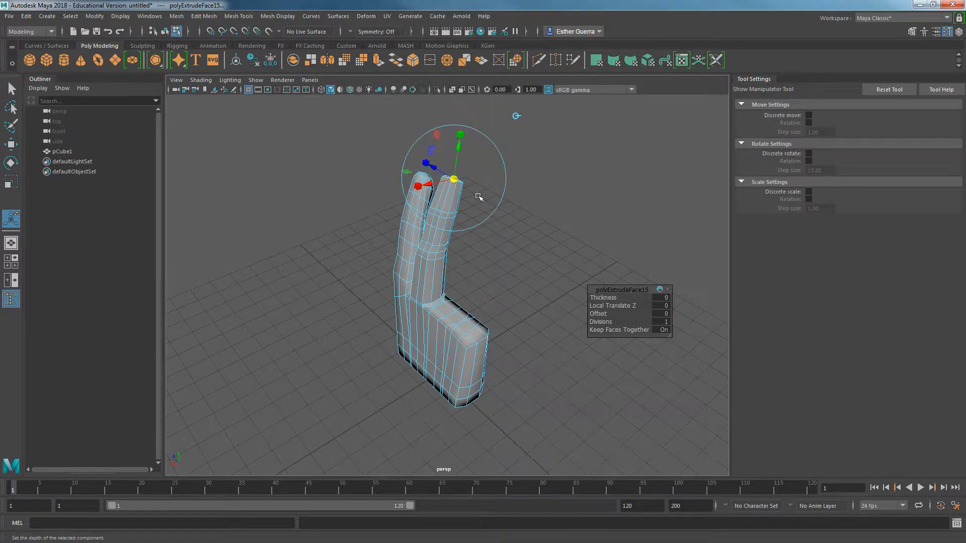
Extrude the last segment's end faces once more and move them slightly upward to round off the second fingertip
key("ctrl+e")
left_click(516, 117)
scroll(470, 154, "up", 5)
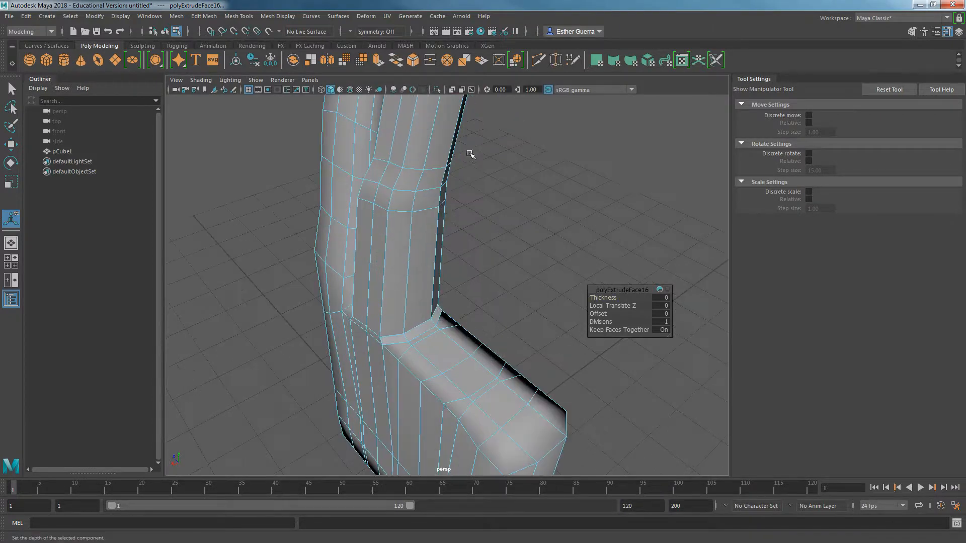
scroll(480, 166, "down", 3)
left_click_drag(479, 173, 466, 303, "alt")
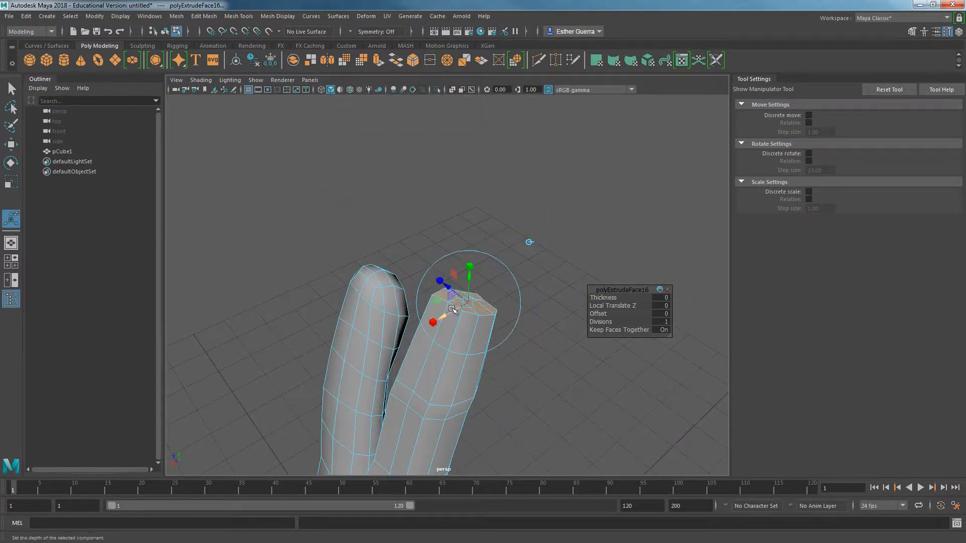
key("w")
left_click_drag(470, 267, 473, 262)
left_click_drag(473, 305, 510, 294, "alt")
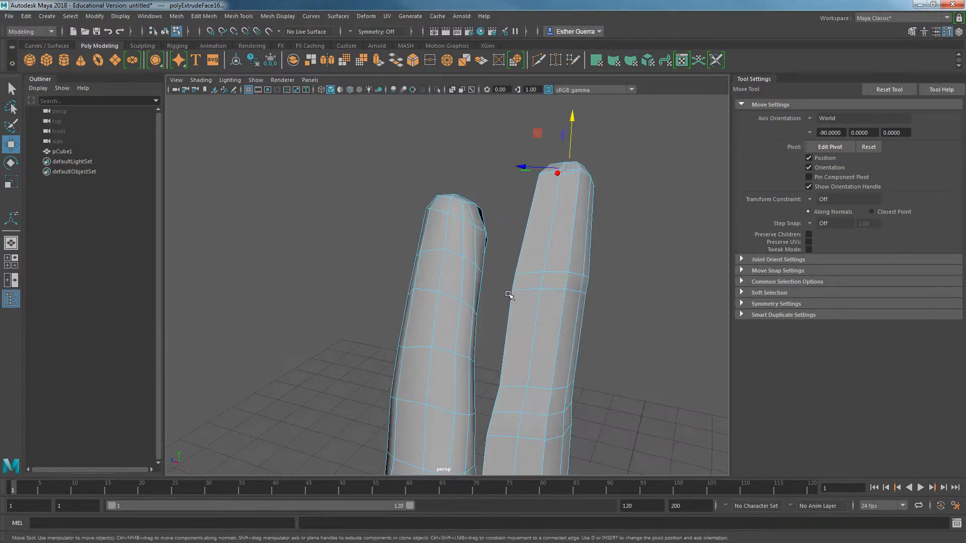
Leave face editing at the second fingertip and select the whole hand mesh
right_click(571, 316, "shift")
mouse_move(571, 318)
right_mouse_down("shift")
mouse_move(568, 334)
mouse_move(569, 318)
mouse_move(526, 340)
mouse_move(567, 317)
right_mouse_up("shift")
right_click(568, 317)
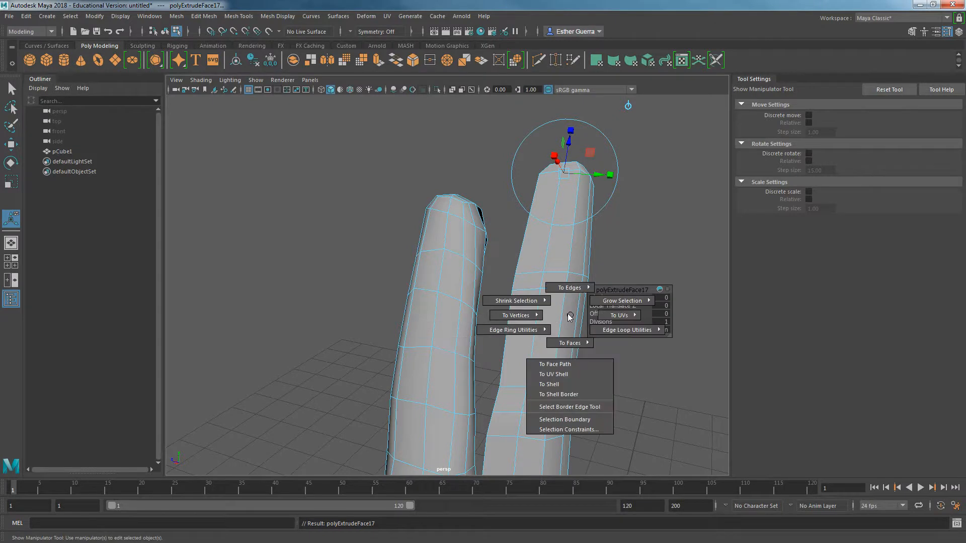
right_click(567, 317)
left_click(608, 224)
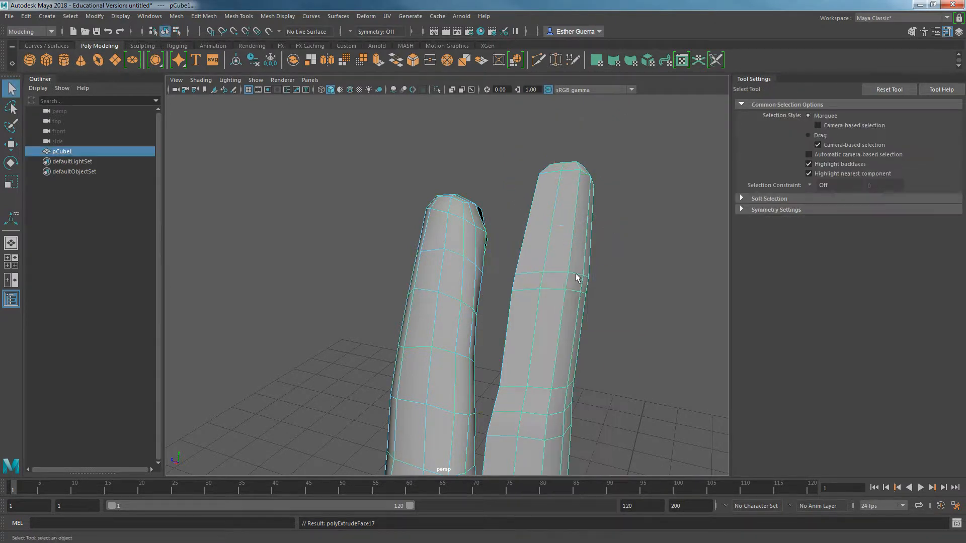
Insert an edge loop around the second finger just above its upper knuckle
right_click_drag(578, 300, 577, 300, "ctrl")
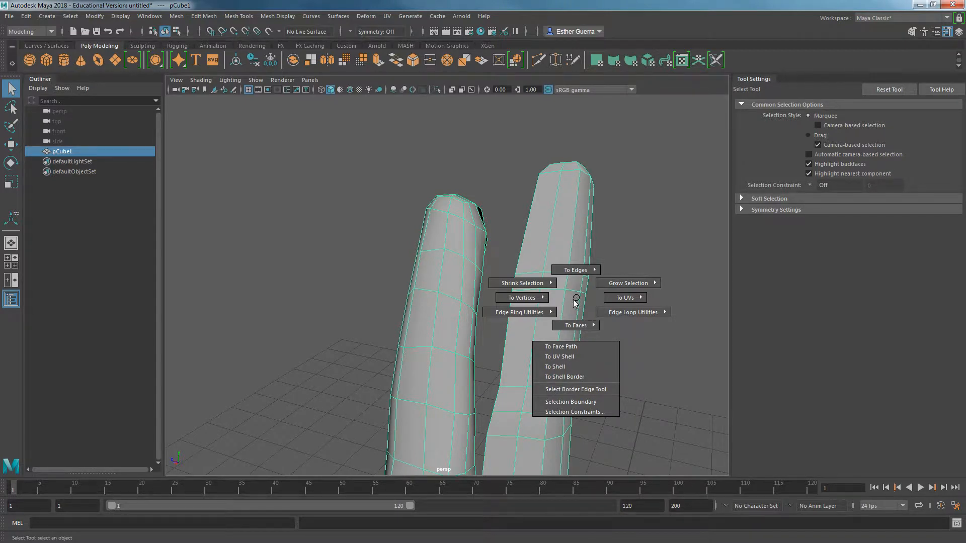
right_click_drag(578, 299, 577, 300, "ctrl")
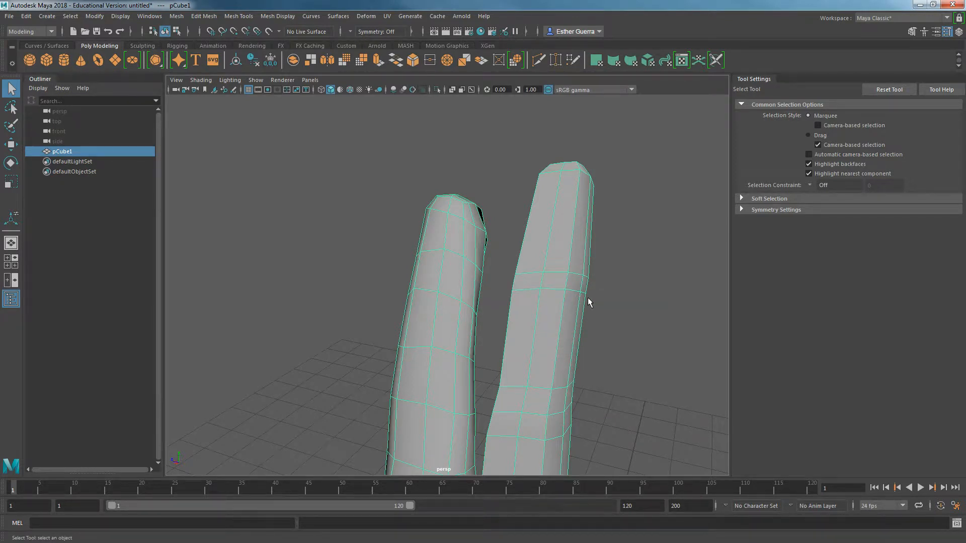
right_click_drag(559, 288, 560, 288, "shift")
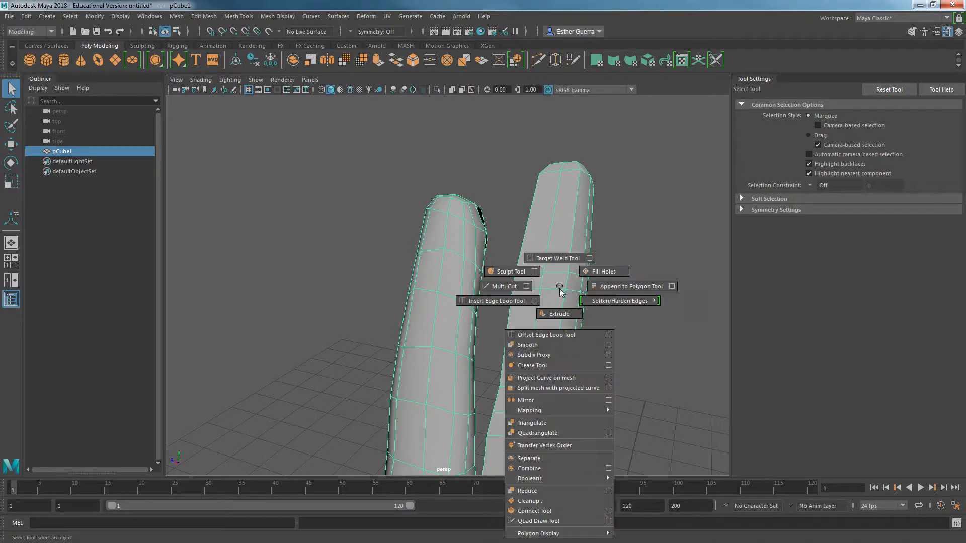
left_click(488, 304)
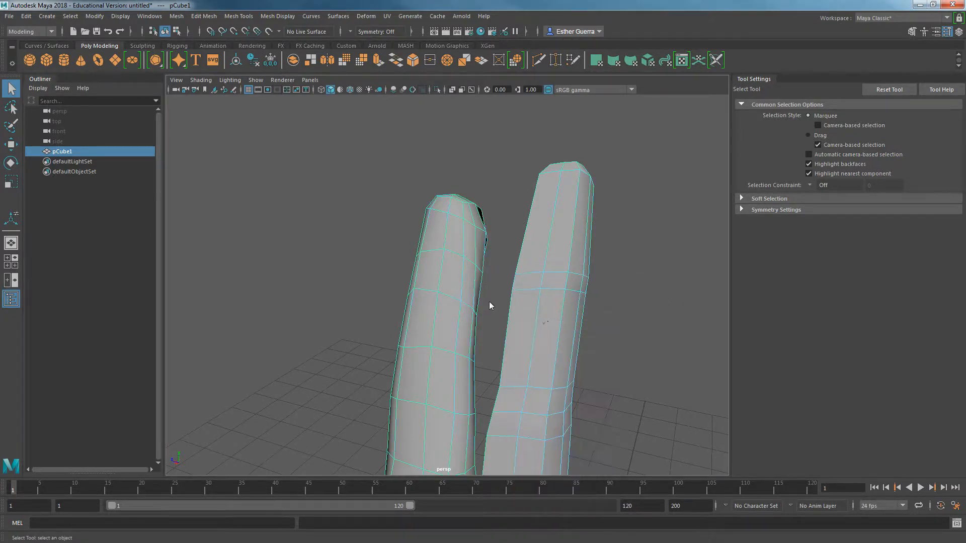
left_click(548, 264)
scroll(574, 347, "down", 3)
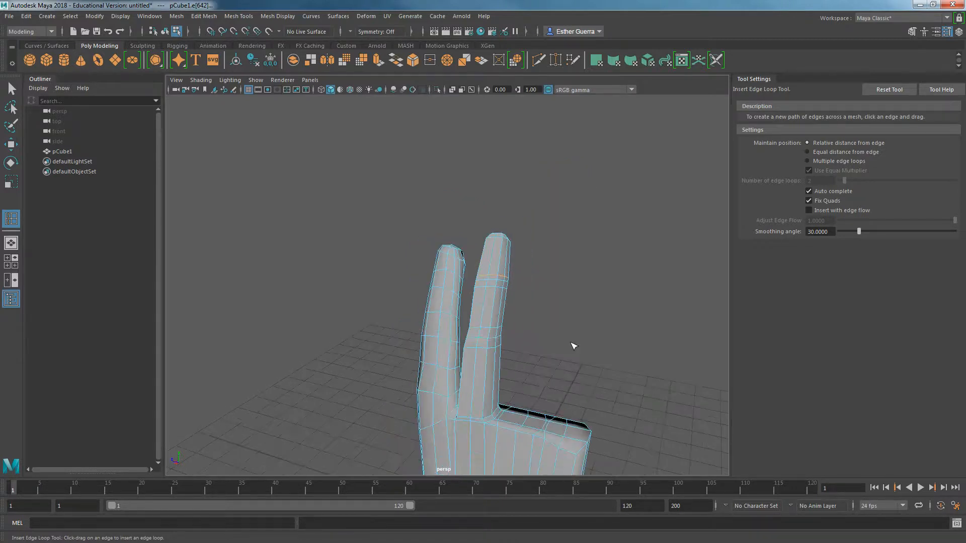
scroll(573, 383, "up", 2)
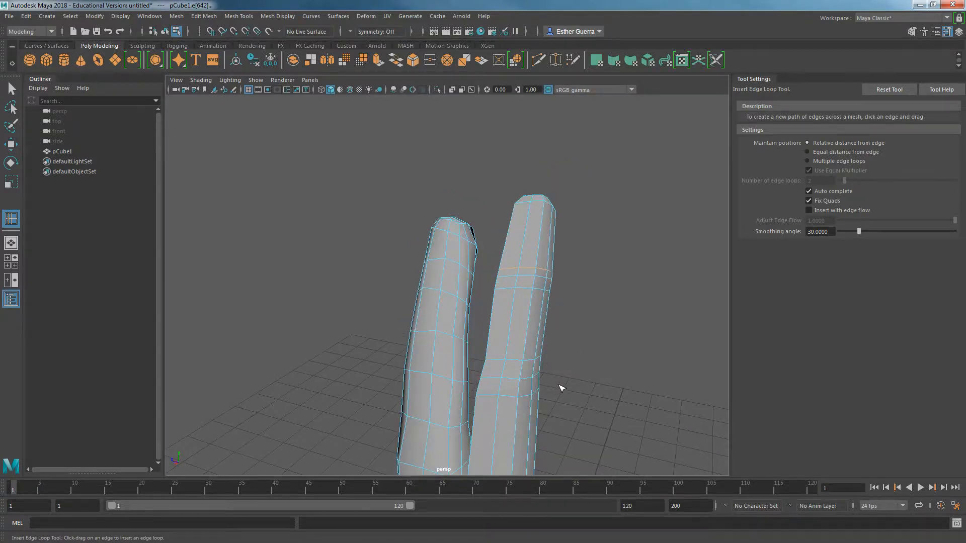
Return to object mode with the whole hand selected and smooth the second finger's front with the Sculpt Geometry Tool
key("w")
right_click_drag(521, 282, 570, 236)
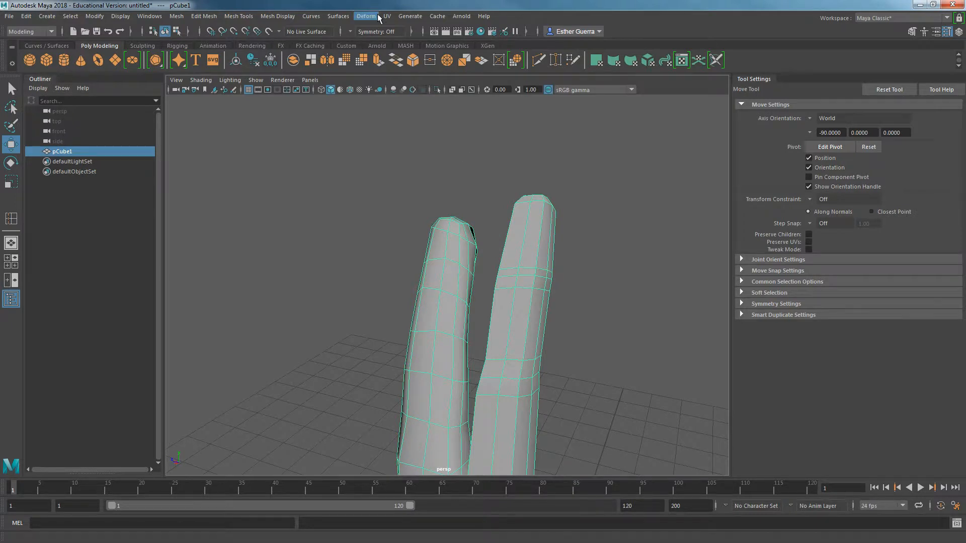
left_click(338, 16)
mouse_move(437, 344)
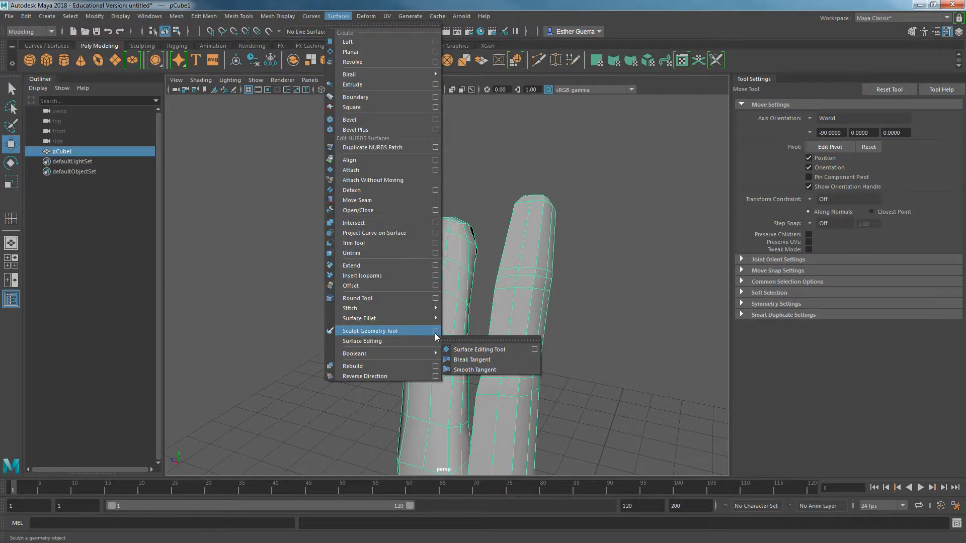
left_click(373, 331)
left_click(511, 341)
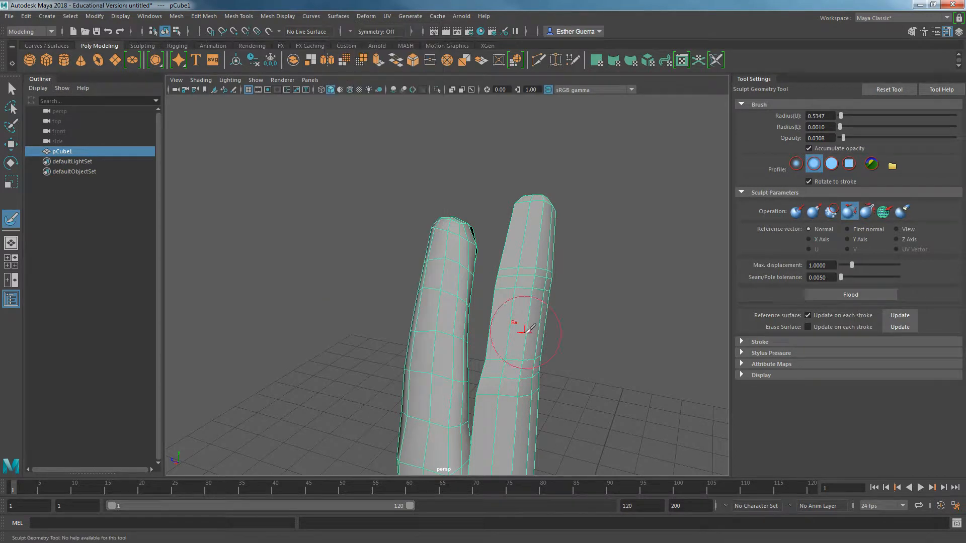
mouse_move(527, 366)
left_mouse_down()
mouse_move(497, 401)
mouse_move(530, 417)
left_mouse_up()
Continue the smoothing strokes around the remaining sides and tips of both fingers to even out their shape
left_click_drag(594, 389, 258, 401, "alt")
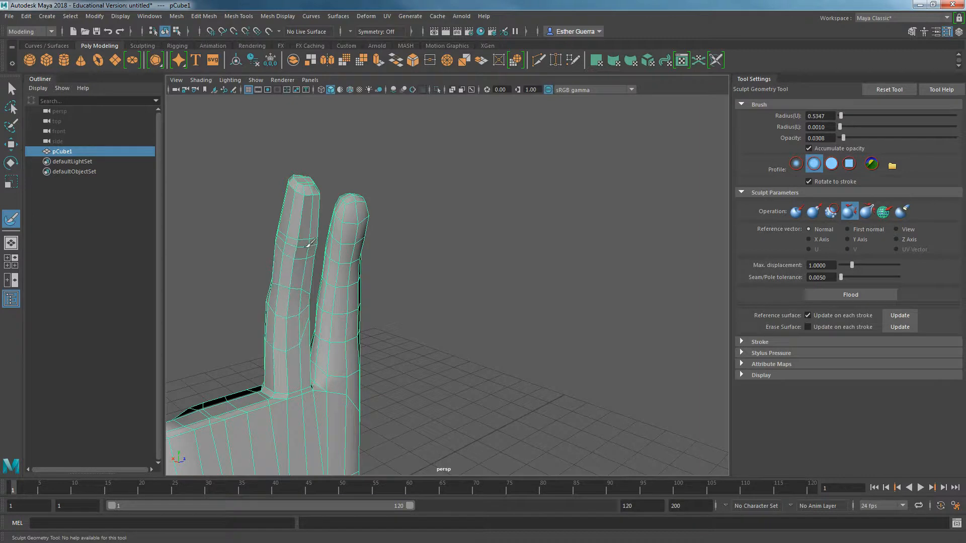
mouse_move(270, 309)
left_mouse_down("alt")
mouse_move(453, 345)
mouse_move(550, 345)
left_mouse_up("alt")
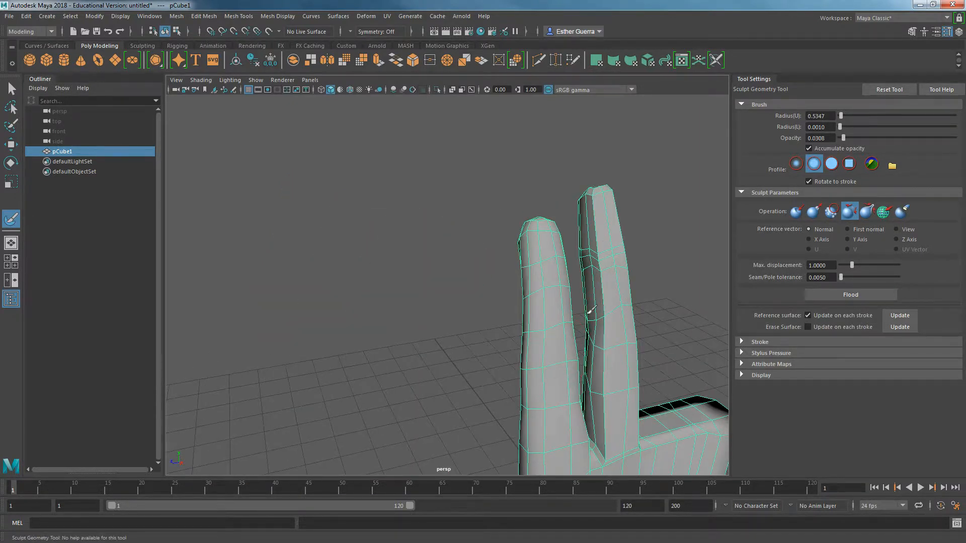
mouse_move(614, 217)
left_mouse_down("alt")
mouse_move(606, 311)
mouse_move(584, 293)
left_mouse_up("alt")
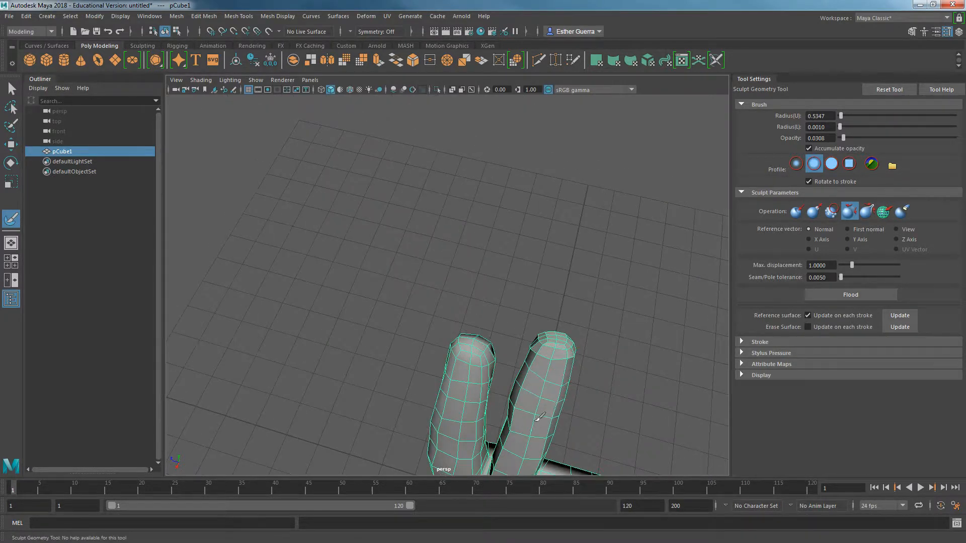
mouse_move(505, 420)
left_mouse_down("alt")
mouse_move(502, 371)
mouse_move(394, 427)
mouse_move(279, 387)
mouse_move(302, 405)
mouse_move(478, 437)
mouse_move(514, 409)
mouse_move(524, 443)
left_mouse_up("alt")
mouse_move(563, 354)
left_mouse_down()
mouse_move(518, 324)
mouse_move(523, 241)
left_mouse_up()
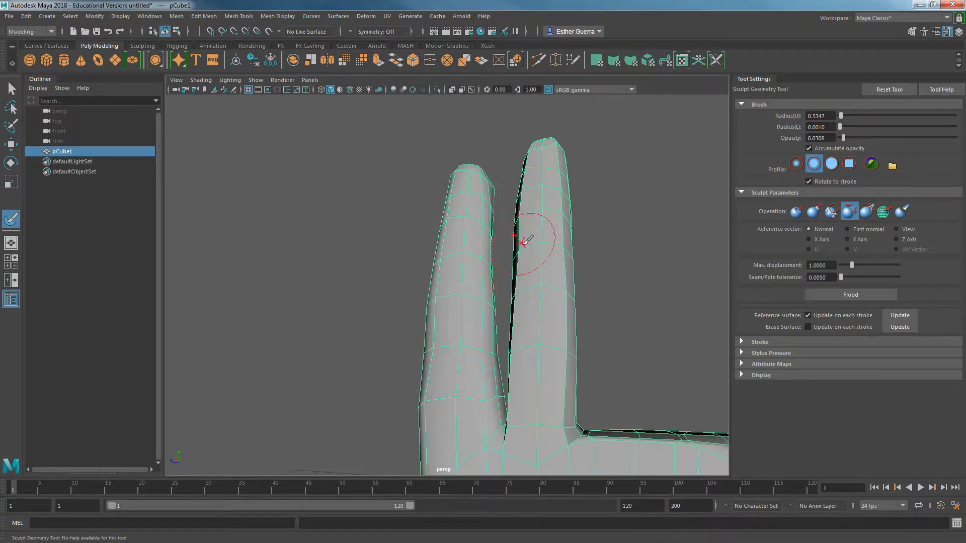
scroll(553, 261, "down", 3)
left_click_drag(586, 255, 647, 269, "alt")
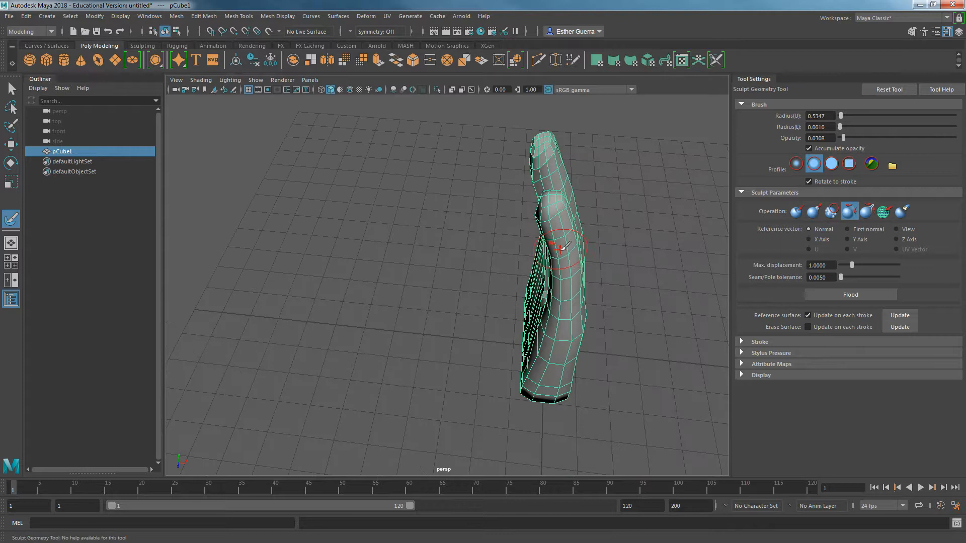
left_click_drag(564, 246, 669, 231, "alt")
scroll(636, 208, "up", 4)
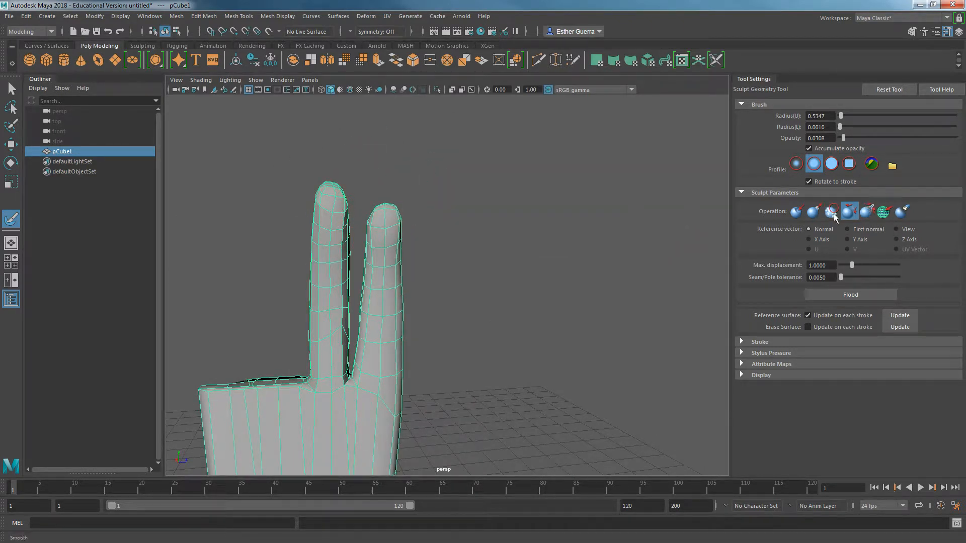
Switch the sculpt operation to pull and build up volume near the fingertips
left_click(817, 216)
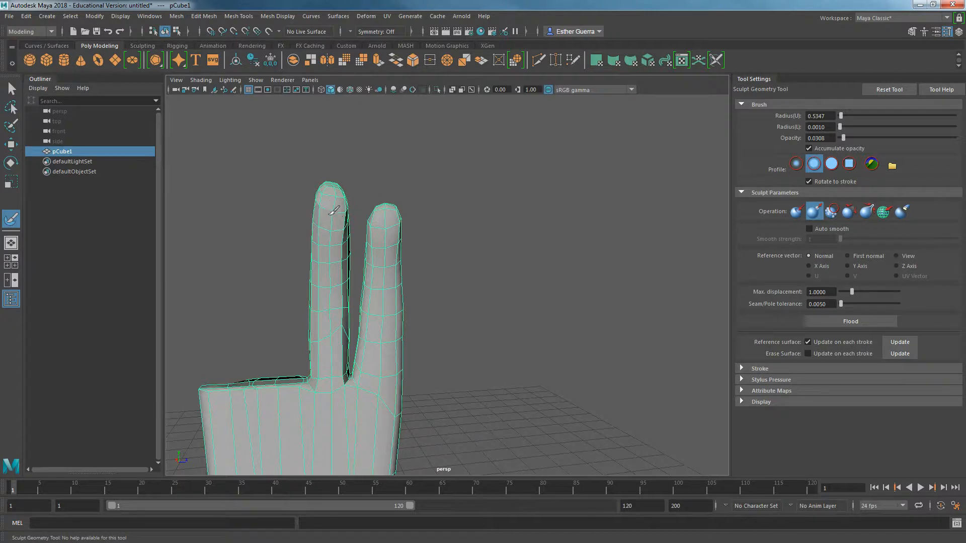
mouse_move(337, 229)
left_mouse_down("alt")
mouse_move(437, 213)
mouse_move(422, 239)
mouse_move(403, 243)
left_mouse_up("alt")
scroll(361, 257, "up", 3)
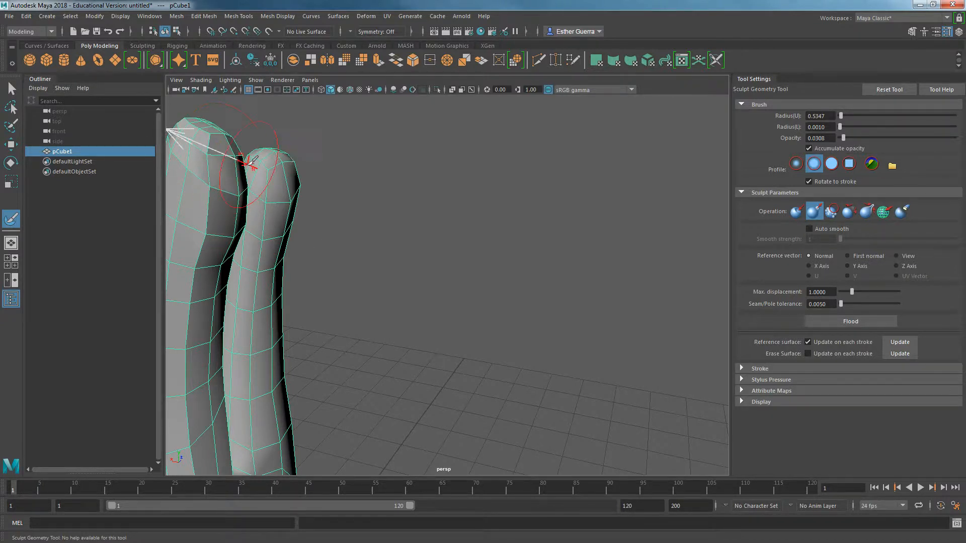
scroll(263, 180, "down", 6)
mouse_move(462, 282)
left_mouse_down("alt")
mouse_move(444, 282)
mouse_move(448, 270)
mouse_move(498, 334)
mouse_move(558, 319)
mouse_move(523, 309)
mouse_move(551, 336)
mouse_move(500, 334)
mouse_move(500, 410)
left_mouse_up("alt")
Leave sculpting and select the block of faces on top of the palm beside the second finger
key("w")
left_click(446, 295)
left_click(511, 471)
middle_click_drag(534, 463, 477, 364, "alt")
right_click_drag(454, 348, 452, 271)
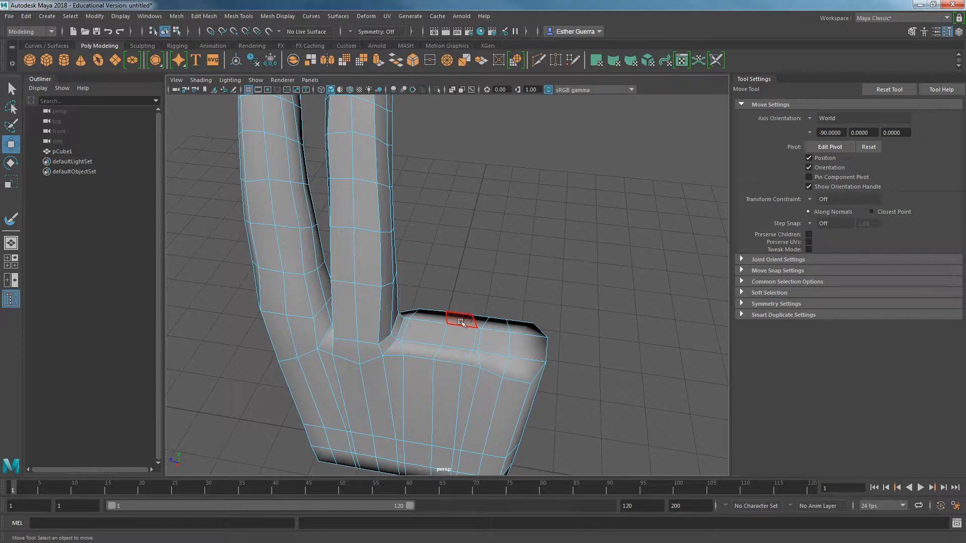
left_click(461, 322)
left_click(443, 333)
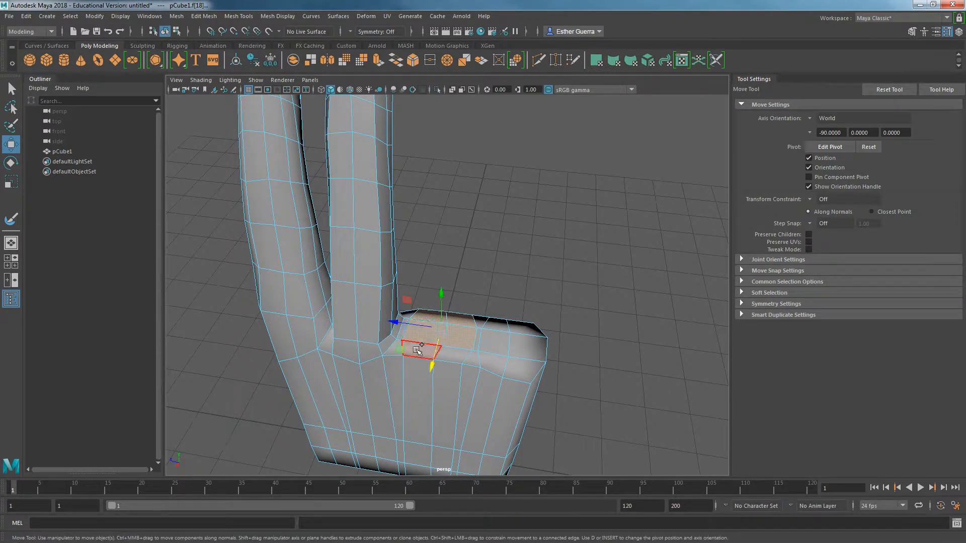
left_click_drag(418, 351, 478, 328, "alt")
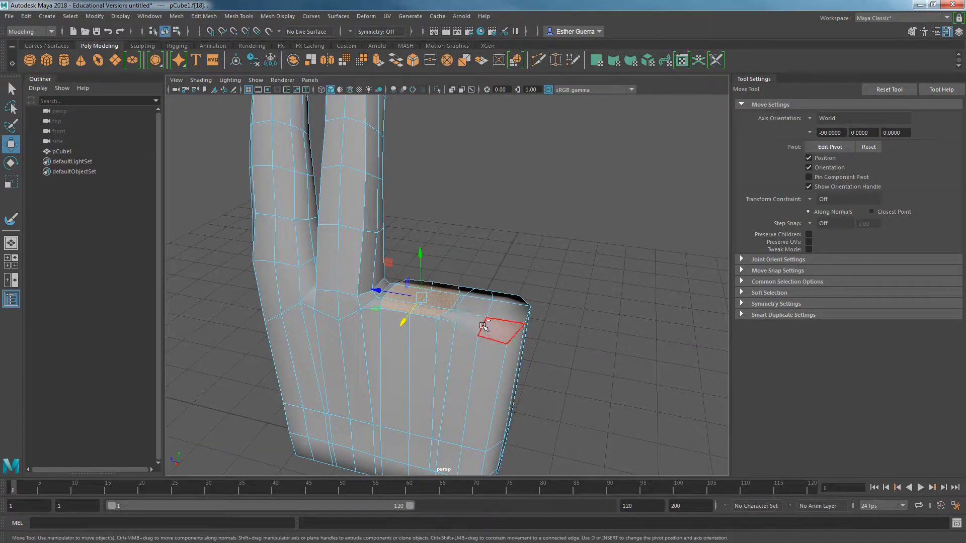
Extrude the selected palm faces a short distance upward in world orientation to form the third finger's base
key("ctrl+e")
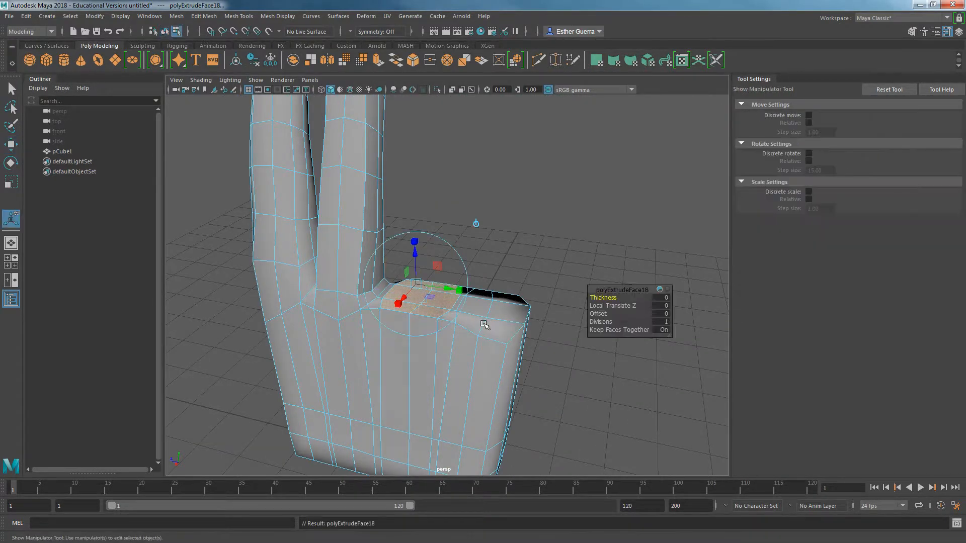
left_click(476, 224)
left_click_drag(422, 274, 390, 285)
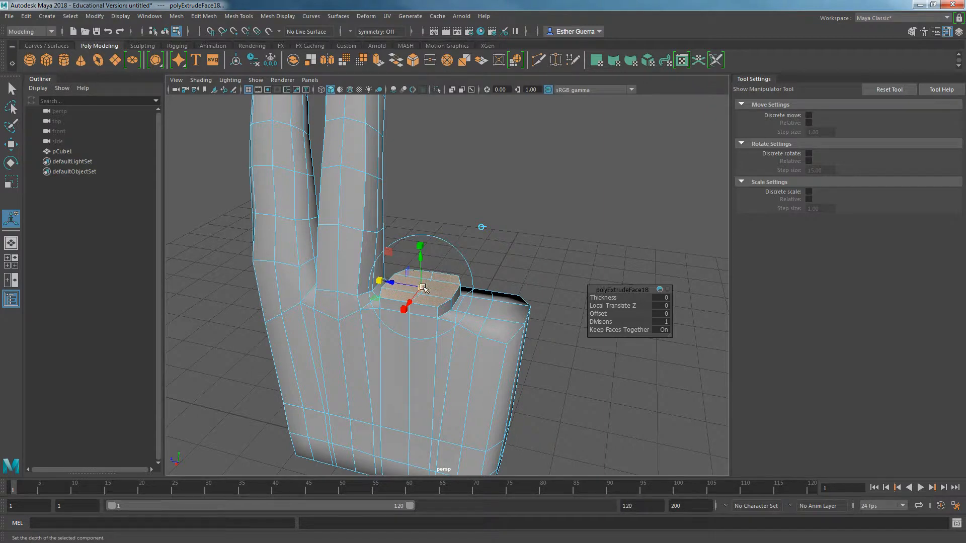
Extrude the base faces upward into the third finger's lower segment and adjust the position of its end
left_click_drag(421, 295, 424, 297, "alt")
key("ctrl+e")
left_click_drag(427, 232, 447, 215)
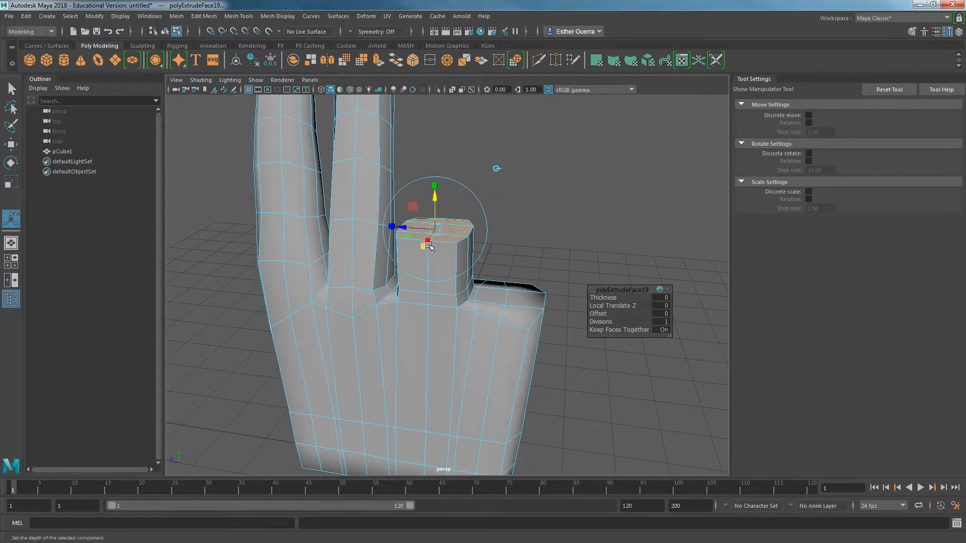
left_click_drag(430, 247, 352, 237, "alt")
left_click_drag(307, 200, 342, 164)
Extrude the lower segment's end faces a short distance upward, shift them slightly and scale them down uniformly to about 0.98
key("ctrl+e")
left_click(417, 127)
left_click_drag(337, 160, 339, 147)
left_click_drag(312, 182, 302, 166)
left_click(293, 159)
left_click(302, 177)
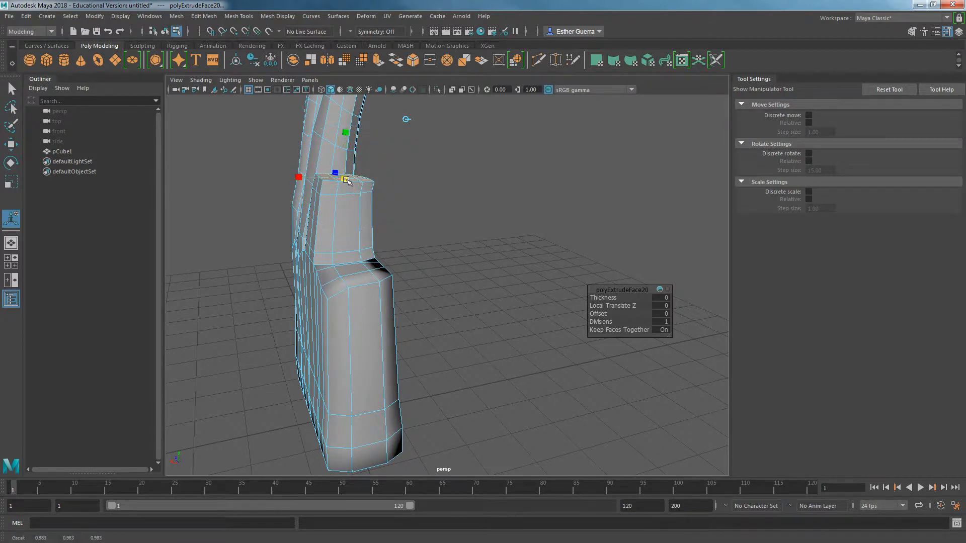
Extrude the third finger's end faces about 0.19 further to complete the lower knuckle and nudge them slightly sideways
key("ctrl+e")
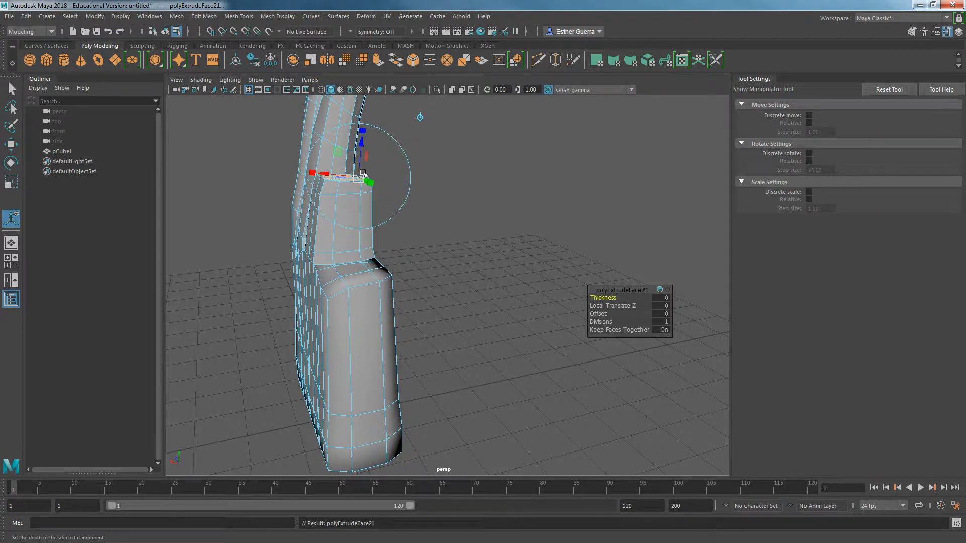
left_click_drag(361, 147, 362, 133)
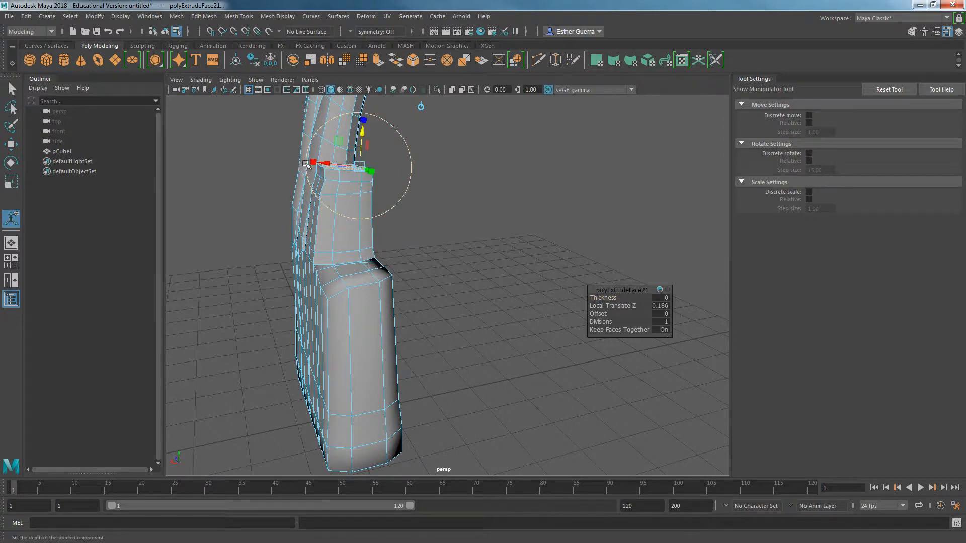
left_click_drag(327, 165, 329, 166)
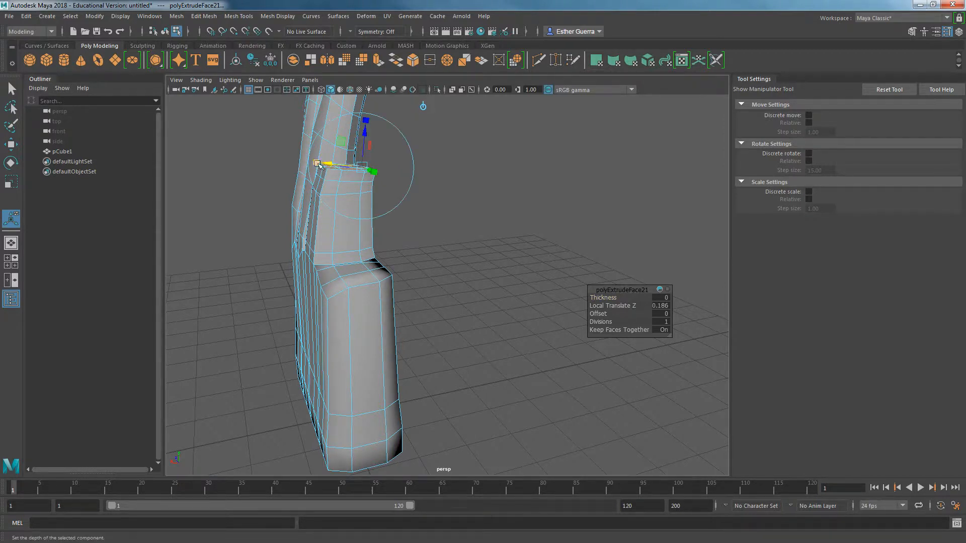
left_click(364, 168)
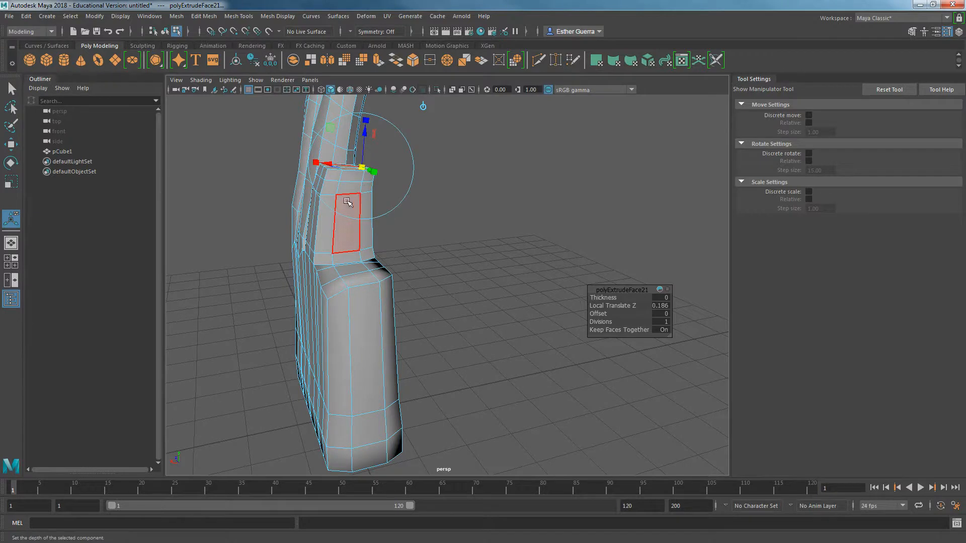
Extrude the lower knuckle's end faces into the third finger's middle segment, leaning it in line with the neighbouring fingers
key("space")
key("space")
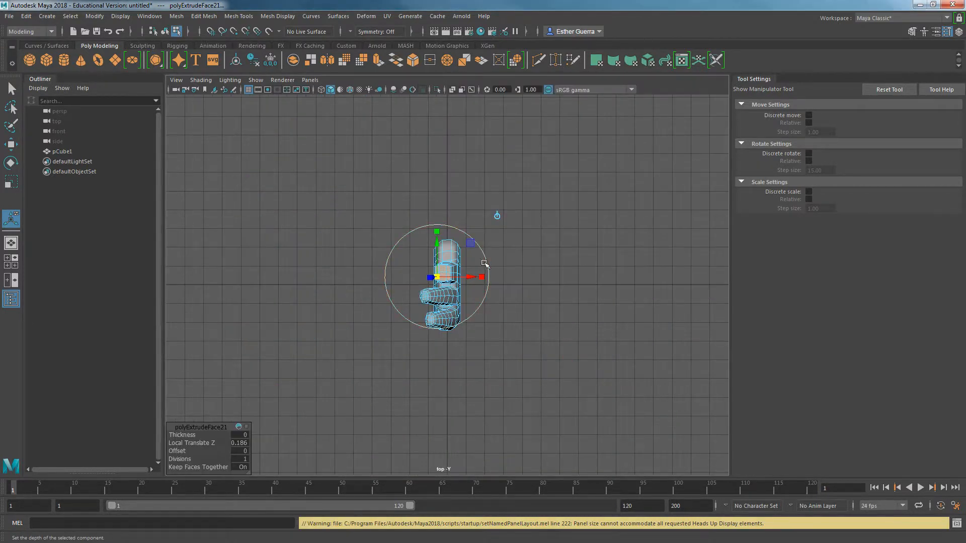
key("space")
key("space")
left_click_drag(455, 235, 516, 252, "alt")
key("ctrl+e")
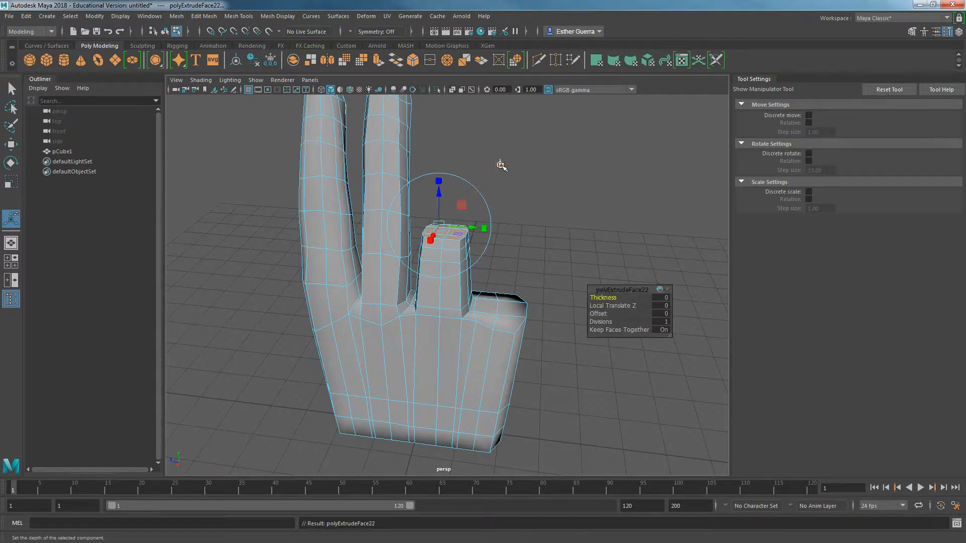
left_click_drag(448, 209, 392, 208)
left_click(348, 203)
Extrude the middle segment's end faces a short distance to start the third finger's upper knuckle
key("ctrl+e")
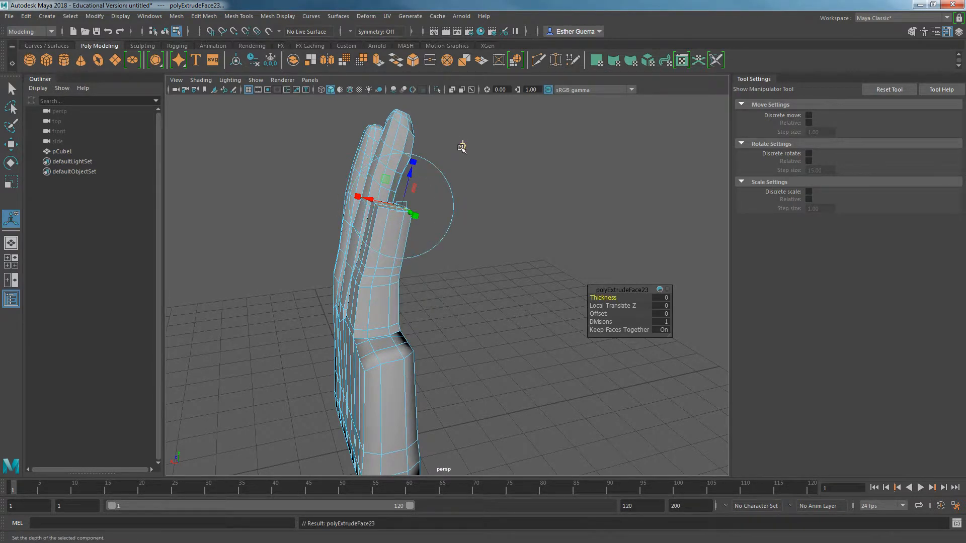
left_click_drag(395, 174, 396, 165)
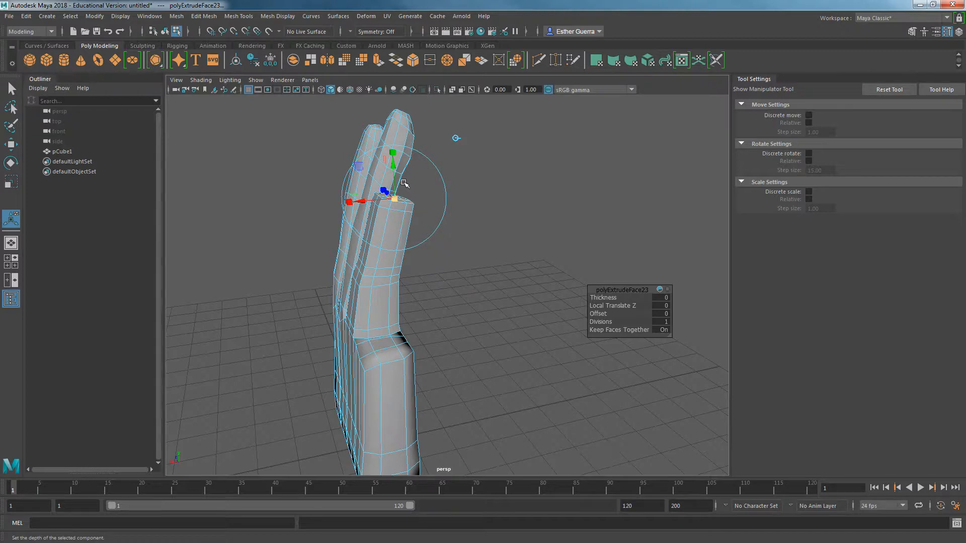
Extrude the upper knuckle's end faces a second short distance, shift them slightly and scale them down uniformly to about 0.9
key("ctrl+e")
left_click(467, 138)
left_click_drag(394, 164, 394, 150)
left_click_drag(361, 189, 359, 189)
left_click_drag(399, 154, 400, 193)
left_click(358, 195)
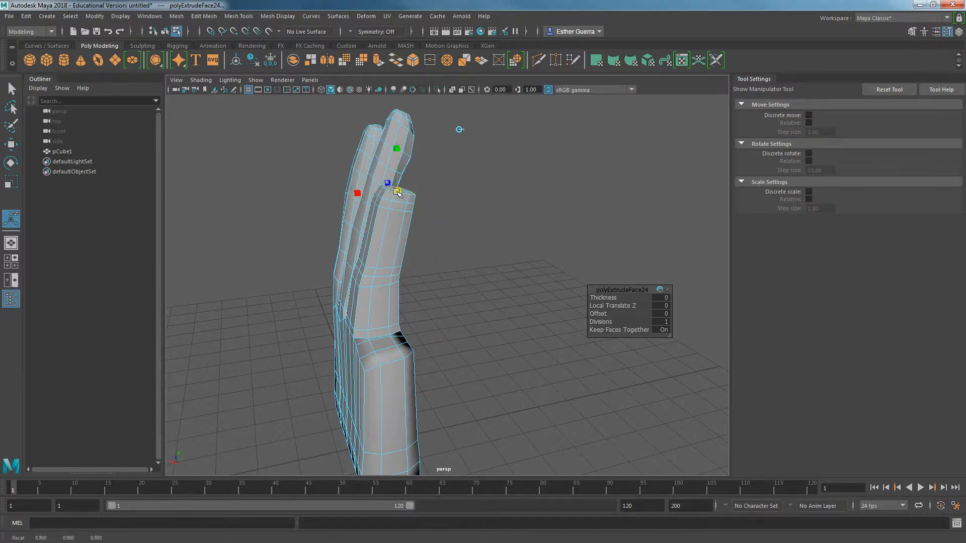
Extrude the third finger's end faces into the fingertip segment, following the neighbouring fingers' bend, and scale them uniformly to about 0.9
key("ctrl+e")
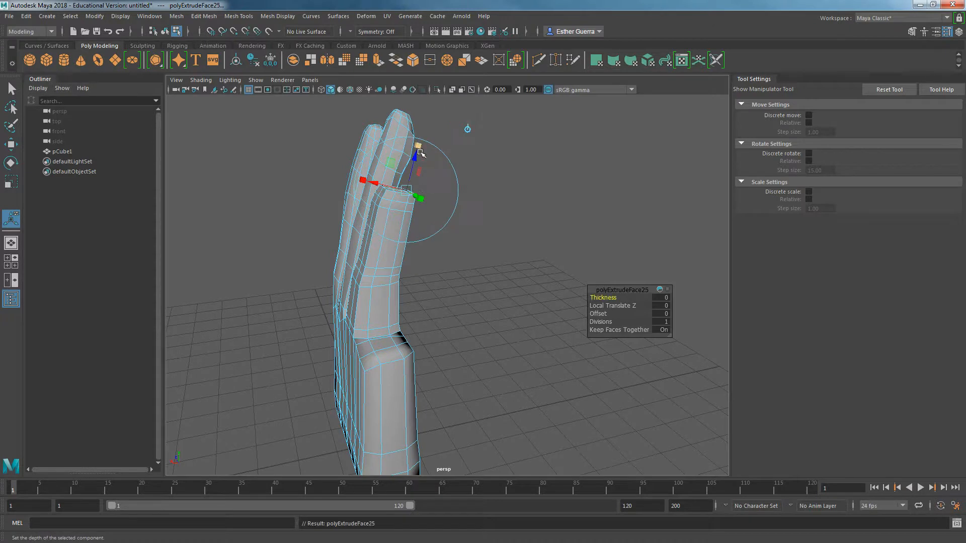
left_click(467, 129)
left_click_drag(401, 162, 397, 126)
left_click_drag(366, 161, 410, 159)
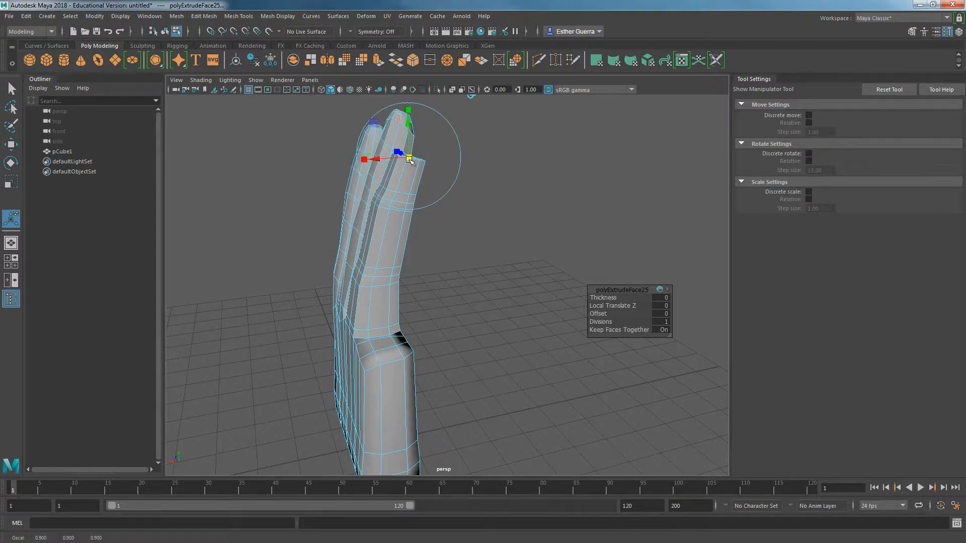
Extrude the third finger's end faces slightly further and scale them down to round off the tip
key("ctrl+e")
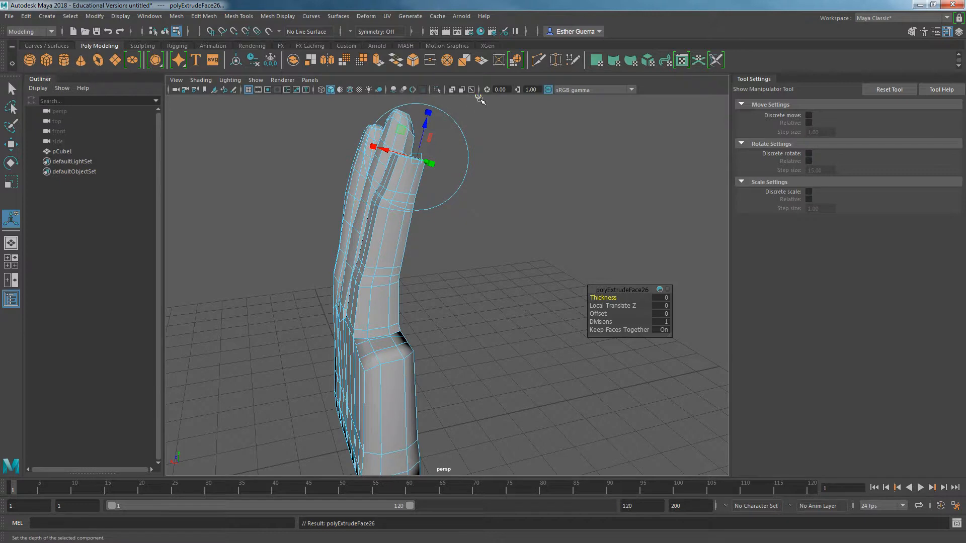
left_click_drag(410, 159, 378, 153)
left_click_drag(414, 177, 482, 237, "alt")
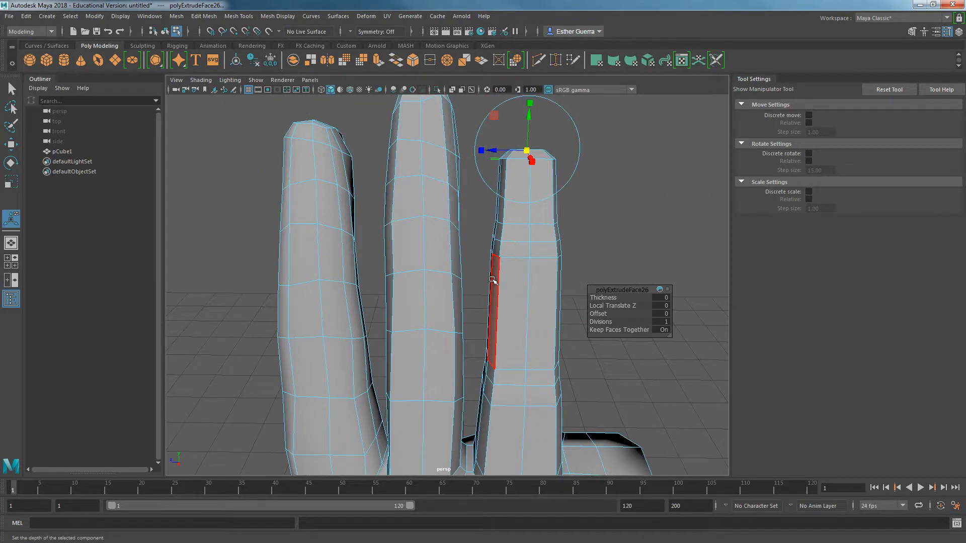
Adjust the height of the first finger's upper vertices and raise the third finger's upper vertices slightly
scroll(526, 266, "down", 5)
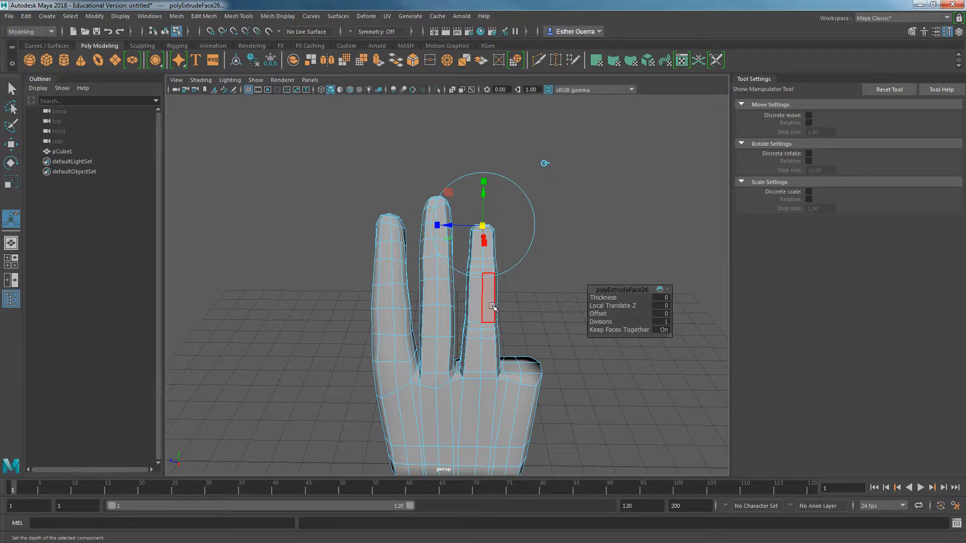
key("w")
right_click_drag(488, 299, 418, 233)
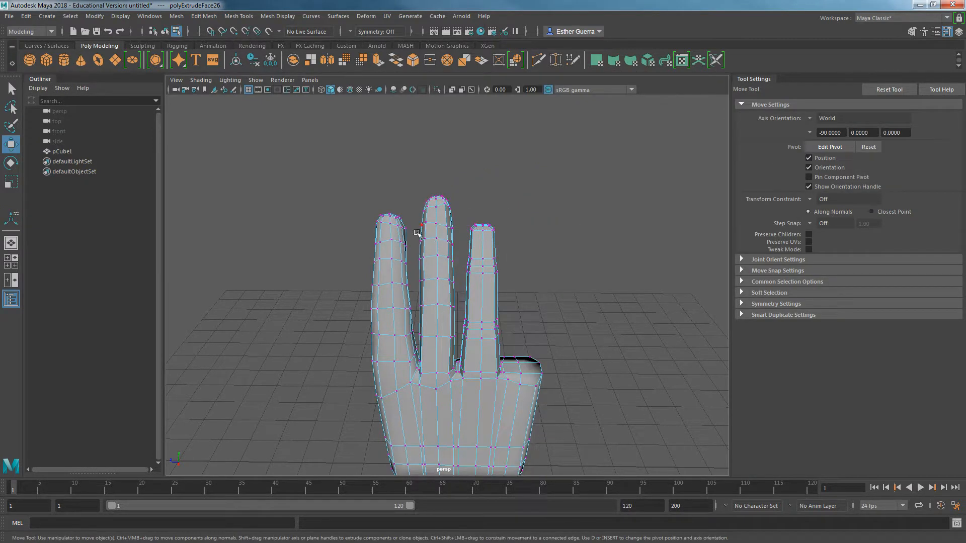
left_click_drag(357, 203, 412, 296)
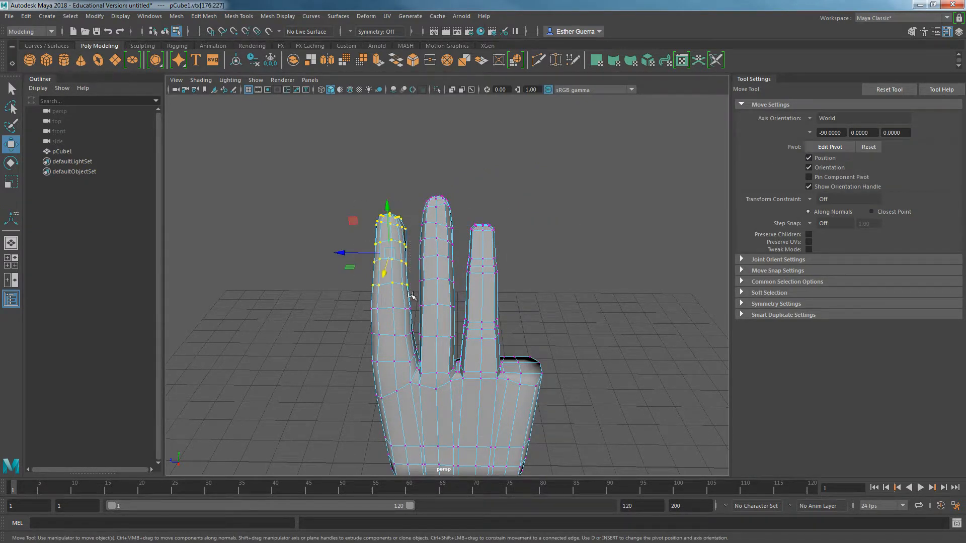
left_click_drag(387, 208, 403, 222)
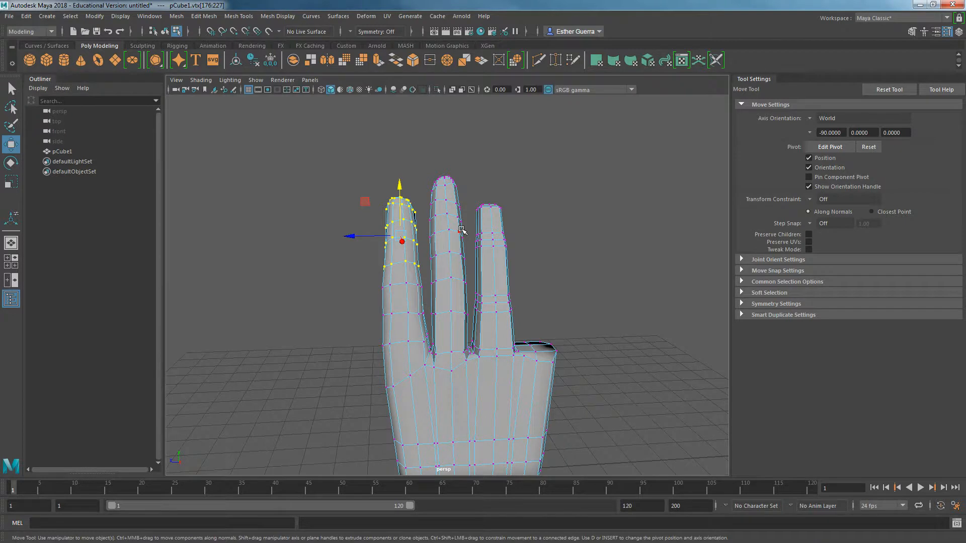
left_click_drag(470, 191, 512, 253)
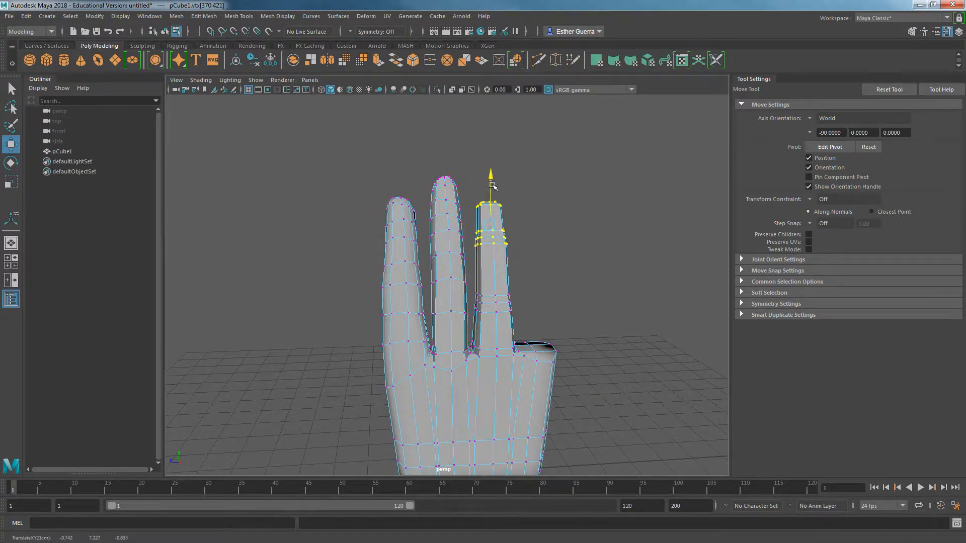
mouse_move(490, 194)
left_mouse_down("alt")
mouse_move(422, 215)
mouse_move(500, 201)
left_mouse_up("alt")
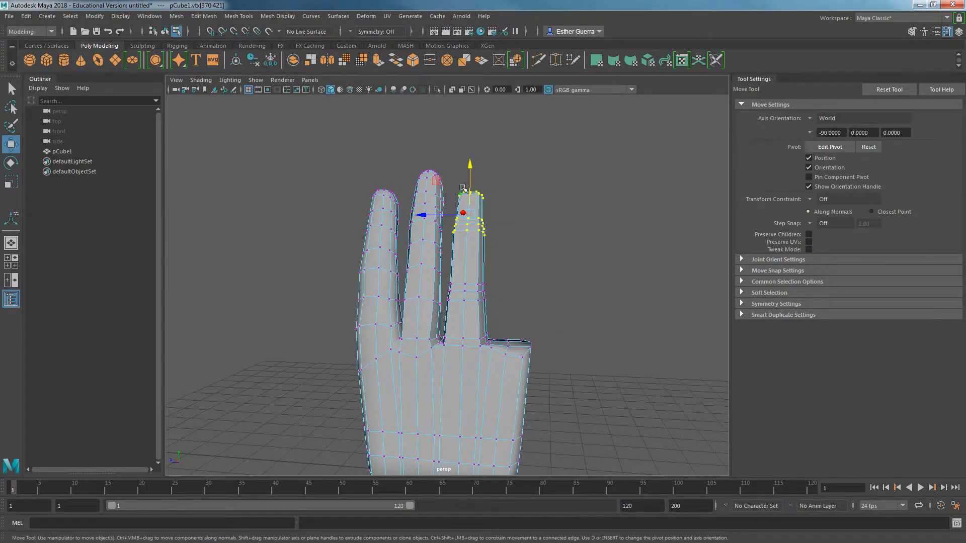
Switch back to object selection, select the whole hand mesh and activate the Sculpt Geometry Tool with its settings shown
left_click_drag(384, 188, 457, 239, "alt")
right_click_drag(478, 267, 428, 245)
left_click_drag(500, 265, 354, 242, "alt")
right_click_drag(381, 242, 421, 220)
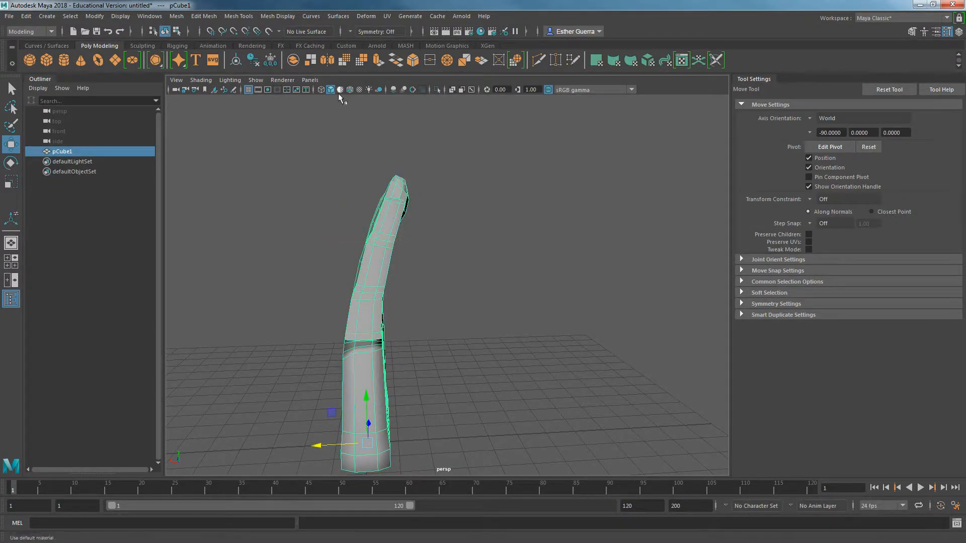
left_click(282, 16)
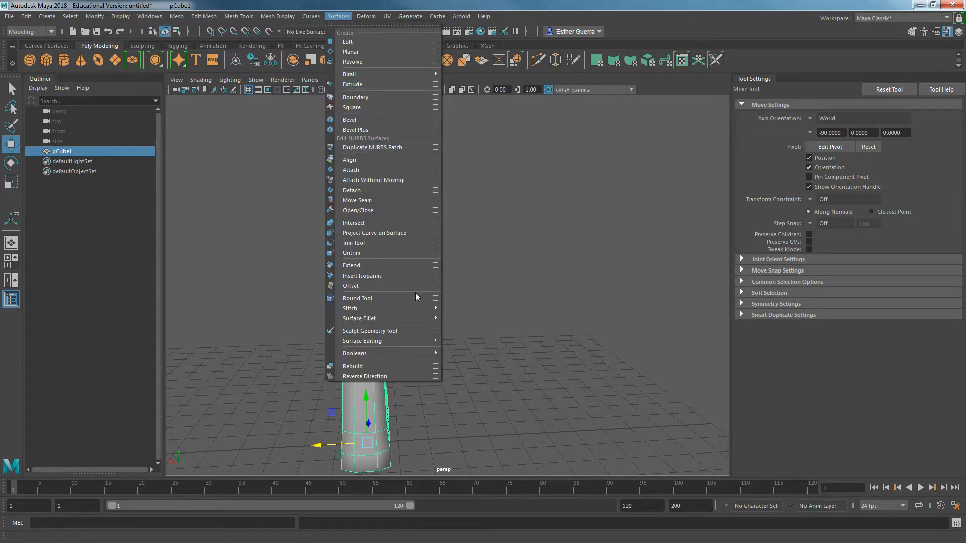
left_click(437, 331)
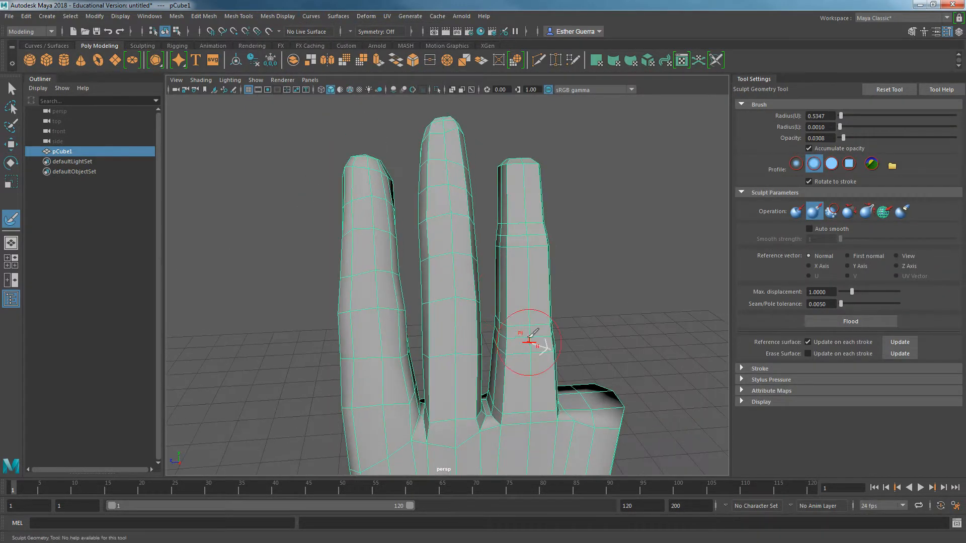
Undo the stray sculpt stroke, switch the brush to its smoothing operation and smooth the third finger from all sides
key("ctrl+z")
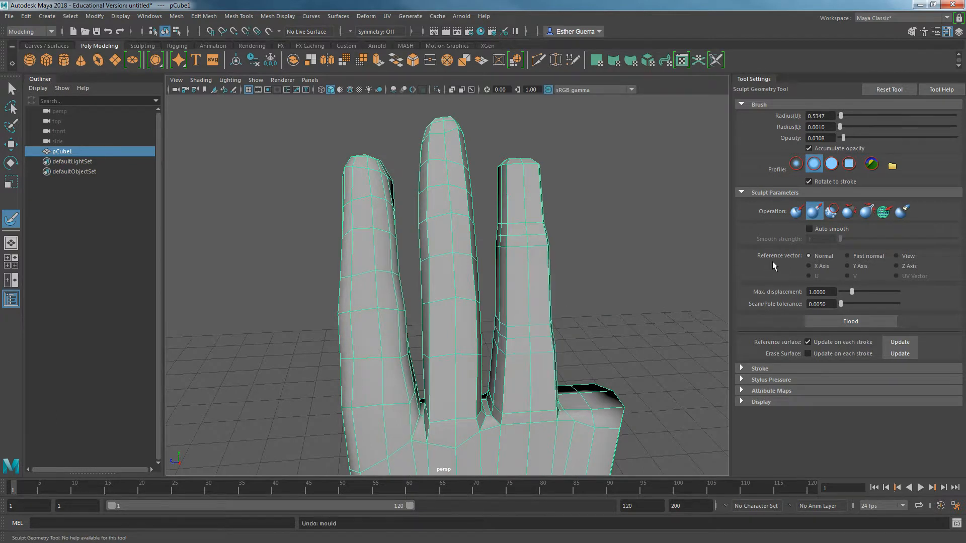
left_click(849, 212)
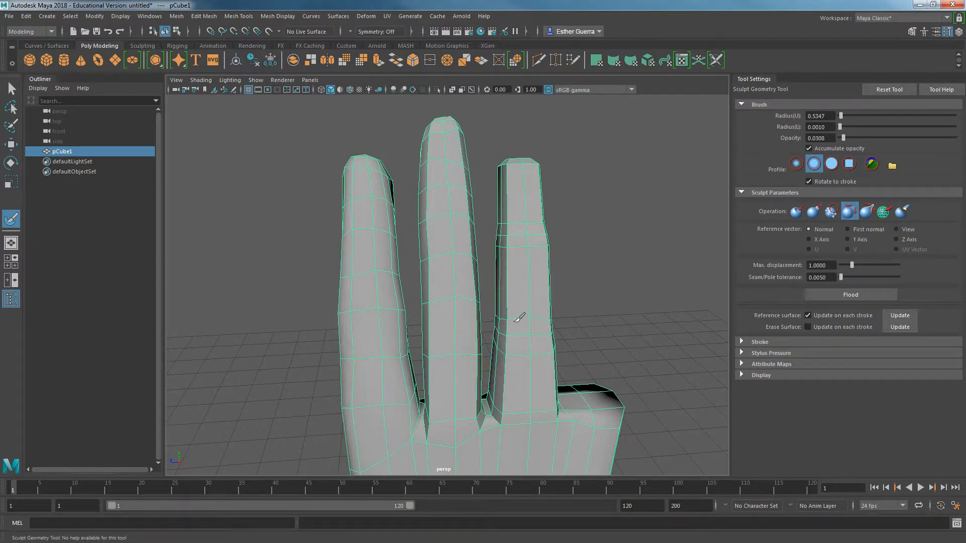
mouse_move(529, 232)
left_mouse_down("alt")
mouse_move(534, 317)
mouse_move(711, 274)
mouse_move(388, 259)
mouse_move(436, 302)
left_mouse_up("alt")
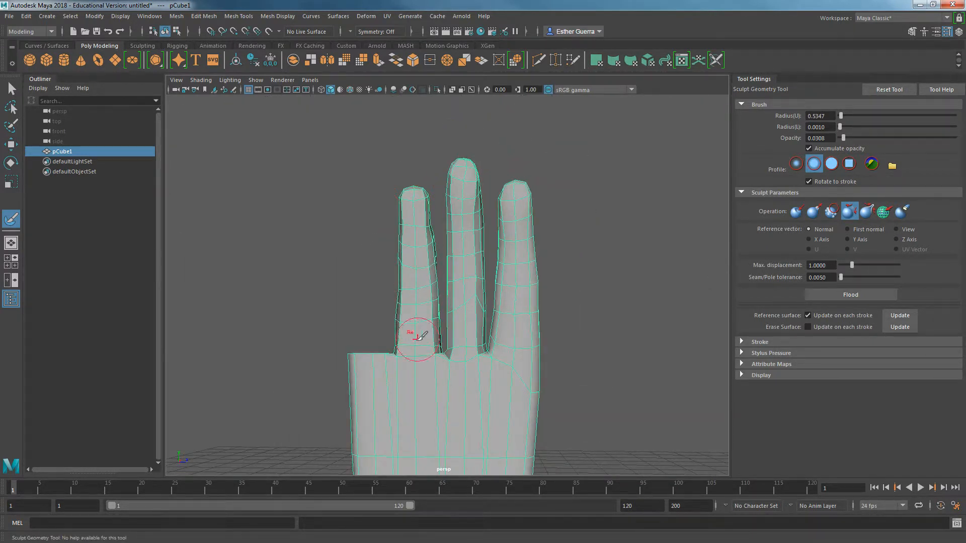
mouse_move(420, 371)
left_mouse_down("alt")
mouse_move(571, 367)
mouse_move(455, 400)
mouse_move(410, 378)
mouse_move(425, 399)
left_mouse_up("alt")
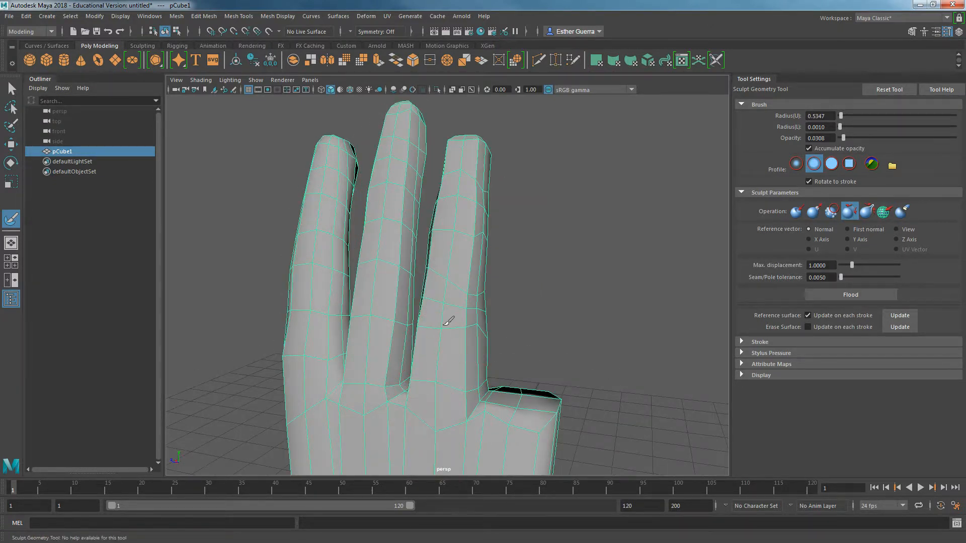
left_click_drag(468, 305, 475, 254)
mouse_move(479, 187)
left_mouse_down("alt")
mouse_move(546, 233)
mouse_move(523, 207)
mouse_move(556, 224)
mouse_move(370, 203)
left_mouse_up("alt")
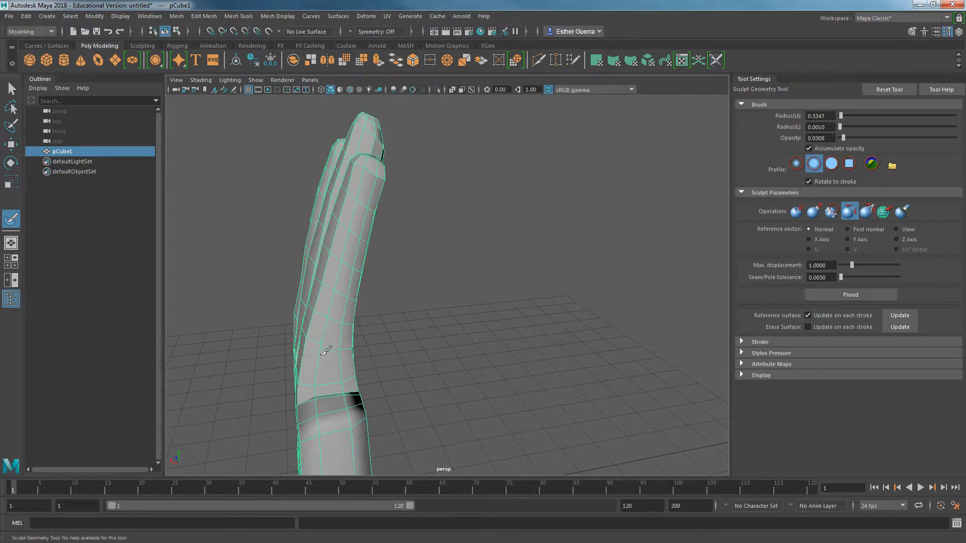
left_click_drag(384, 328, 507, 298, "alt")
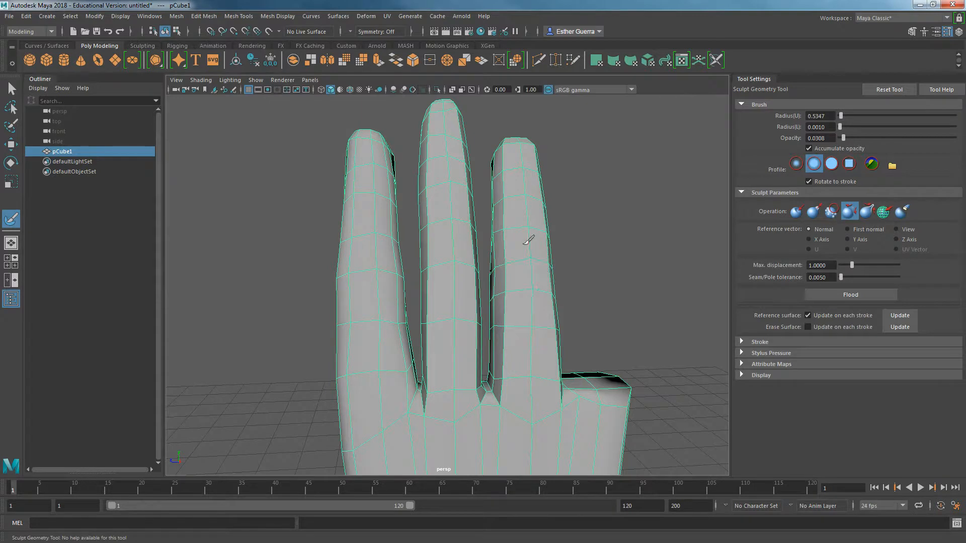
mouse_move(527, 148)
left_mouse_down("alt")
mouse_move(591, 244)
mouse_move(618, 214)
mouse_move(439, 205)
mouse_move(478, 209)
mouse_move(362, 267)
left_mouse_up("alt")
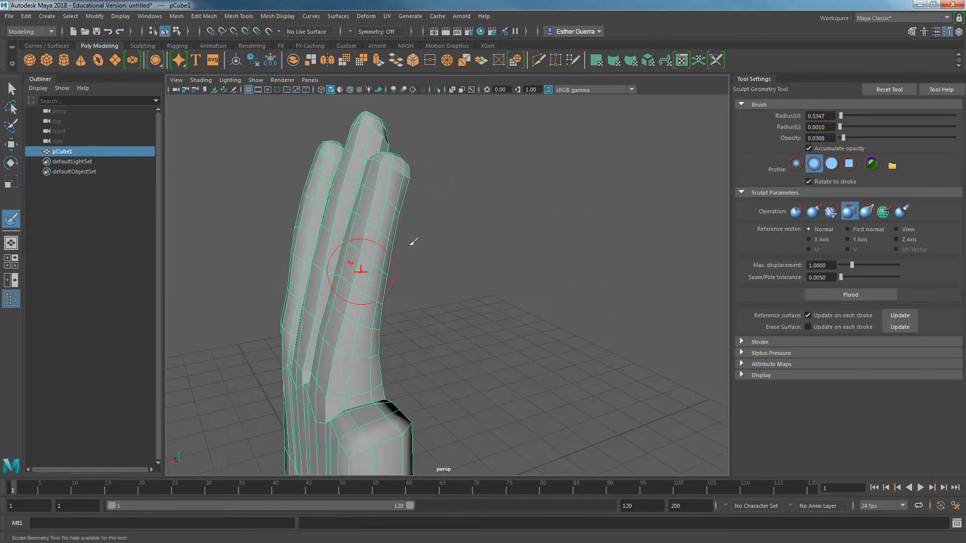
Pull out the inner side of the third finger with a few sculpt strokes, and deselect the hand
left_click(814, 211)
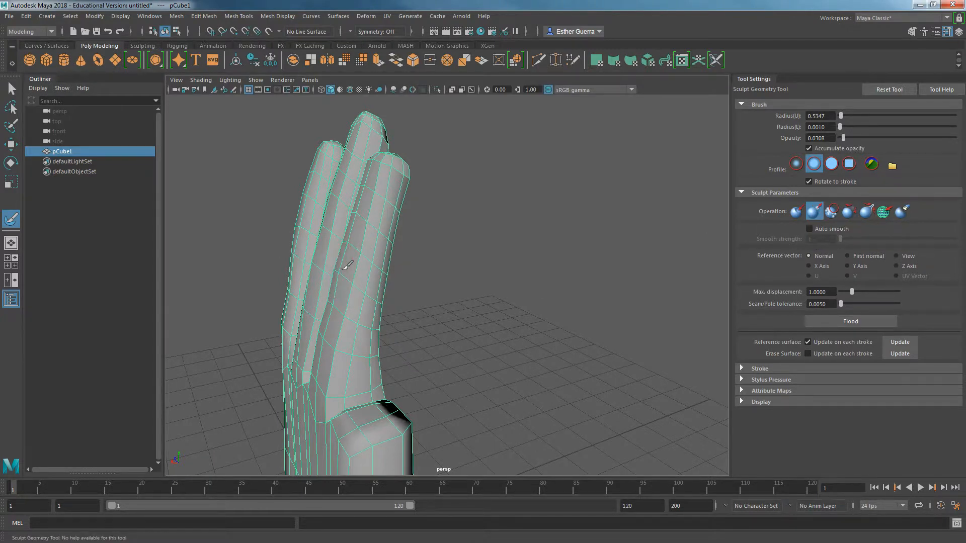
mouse_move(334, 280)
left_mouse_down("alt")
mouse_move(316, 262)
mouse_move(353, 271)
left_mouse_up("alt")
left_click(332, 306)
left_click(338, 276)
left_click_drag(380, 324, 578, 294, "alt")
key("w")
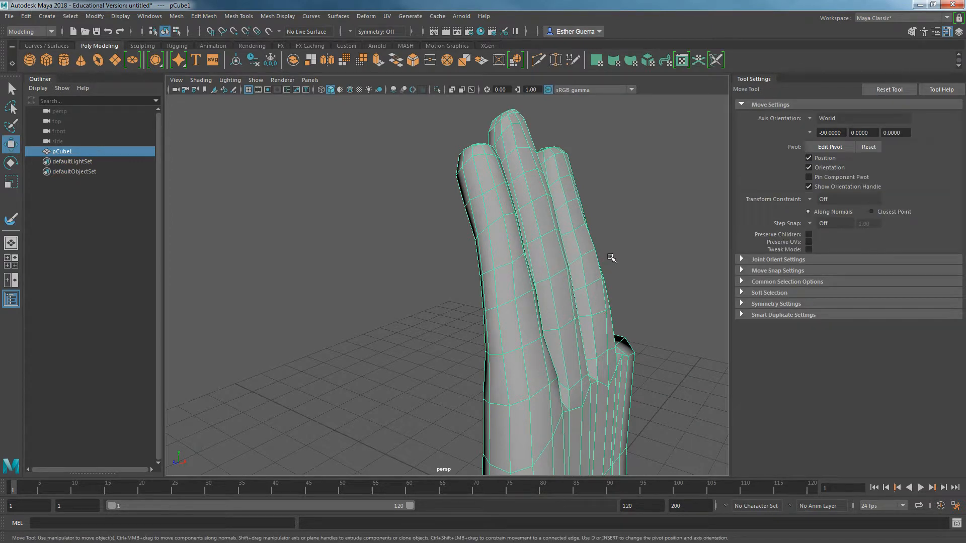
left_click(631, 276)
Select all the faces on the free section of the palm's upper end beside the third finger
scroll(629, 273, "down", 5)
left_click_drag(630, 274, 550, 276, "alt")
scroll(551, 281, "up", 2)
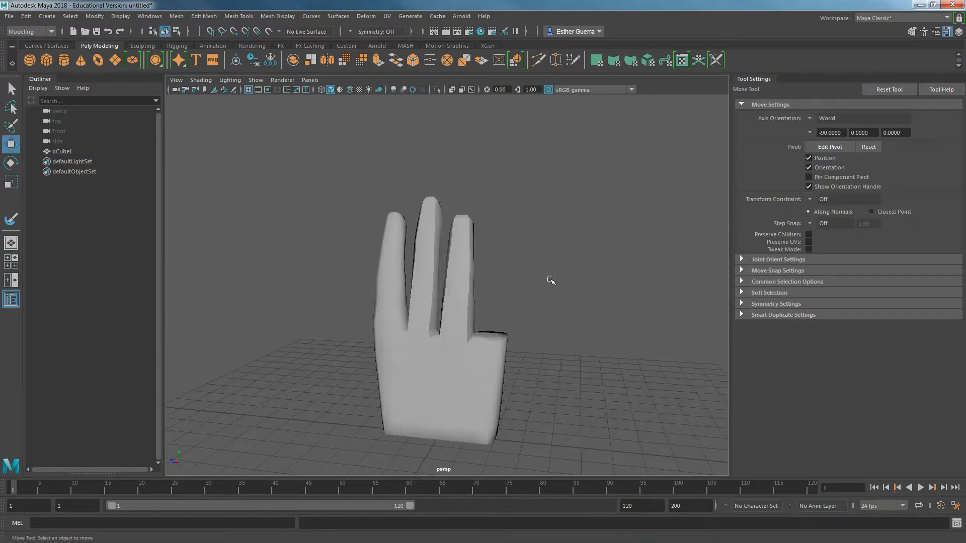
scroll(515, 320, "up", 3)
left_click(565, 392)
right_click_drag(556, 244, 566, 272)
scroll(576, 315, "down", 3)
left_click_drag(576, 315, 538, 267, "alt")
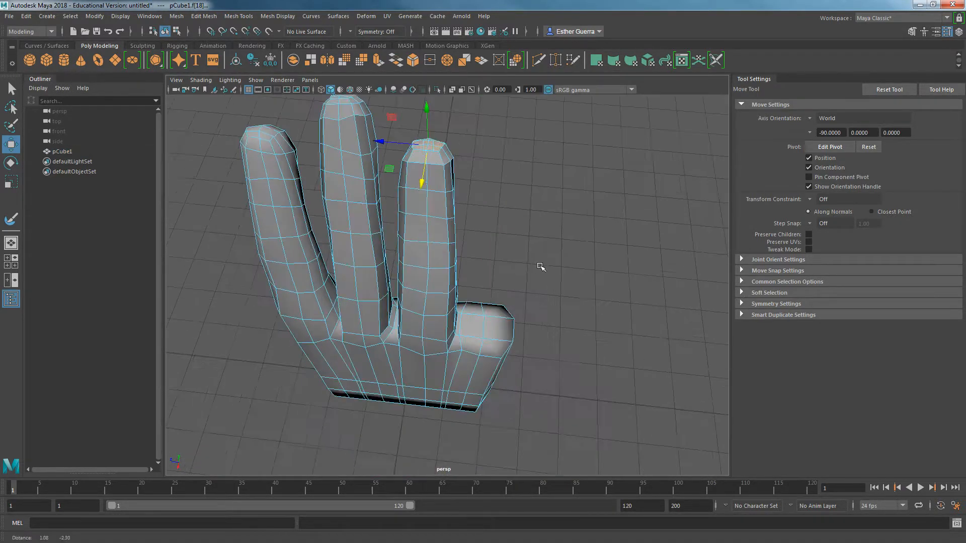
left_click(475, 312)
left_click(463, 375)
left_click(471, 349)
left_click(476, 308)
left_click(490, 309)
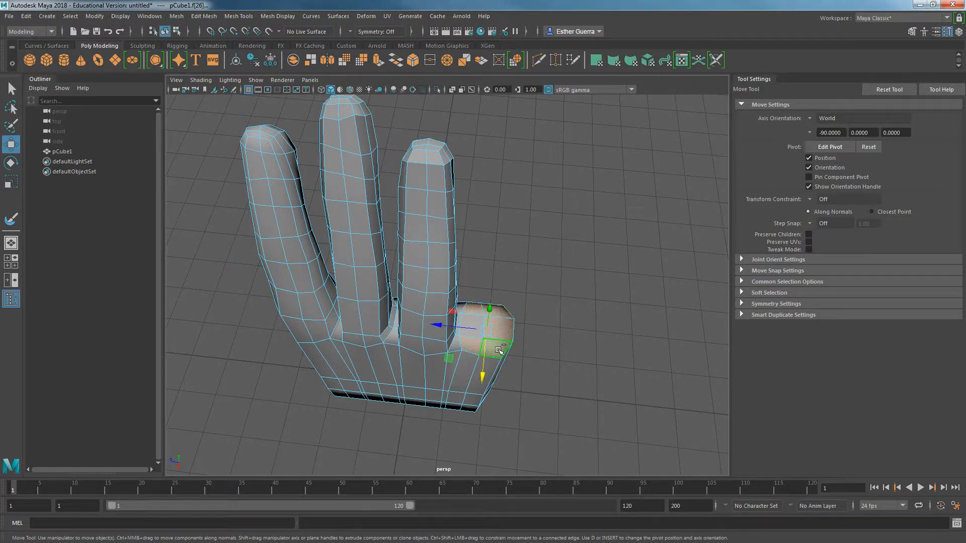
mouse_move(493, 322)
left_mouse_down("shift")
mouse_move(534, 302)
mouse_move(511, 277)
left_mouse_up("shift")
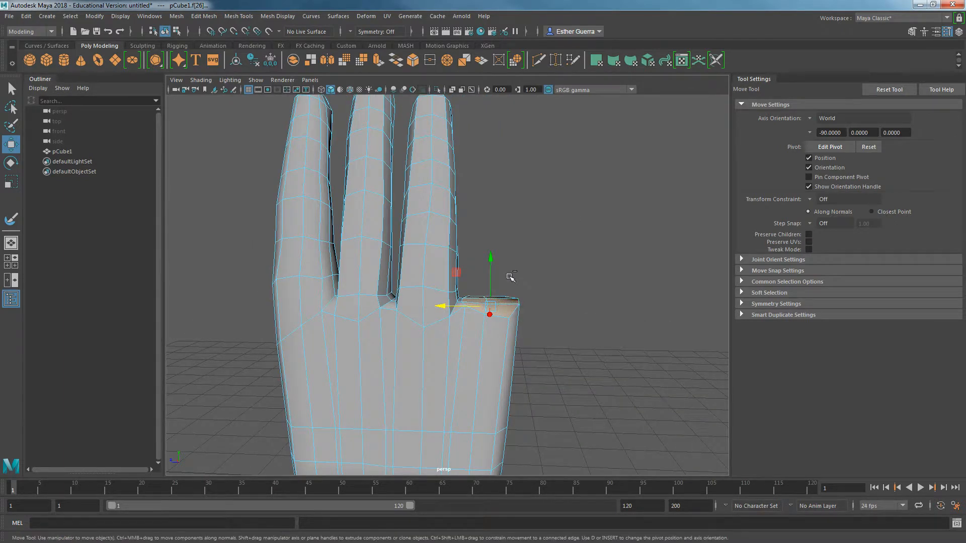
Extrude the selected palm faces a short distance straight up to start the fourth finger's base
key("ctrl+e")
left_click(535, 229)
mouse_move(490, 273)
left_mouse_down()
mouse_move(491, 234)
mouse_move(502, 263)
left_mouse_up()
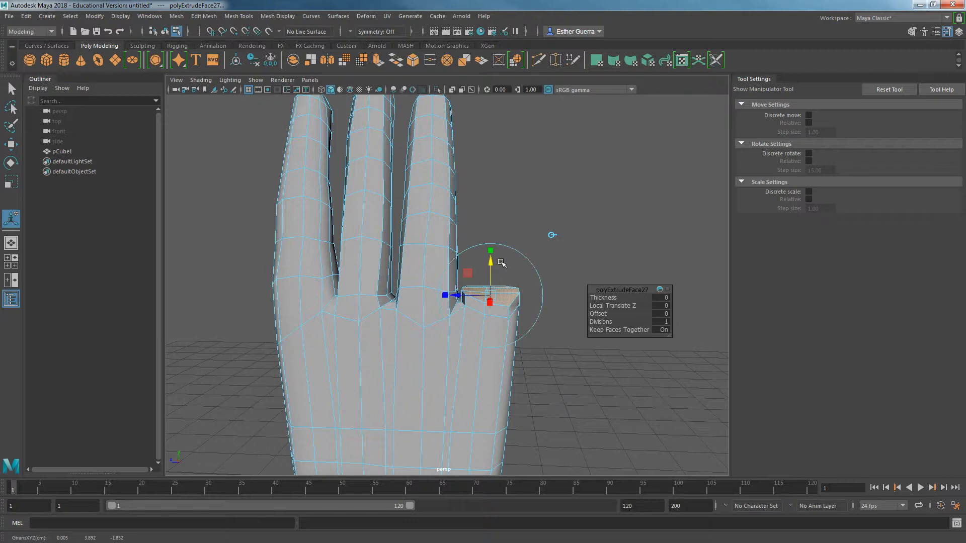
Extrude the base's end faces upward into the fourth finger's lower segment and level its end
key("ctrl+e")
left_click(533, 227)
left_click_drag(491, 264, 381, 222)
left_click(373, 253)
left_click_drag(437, 263, 540, 273, "alt")
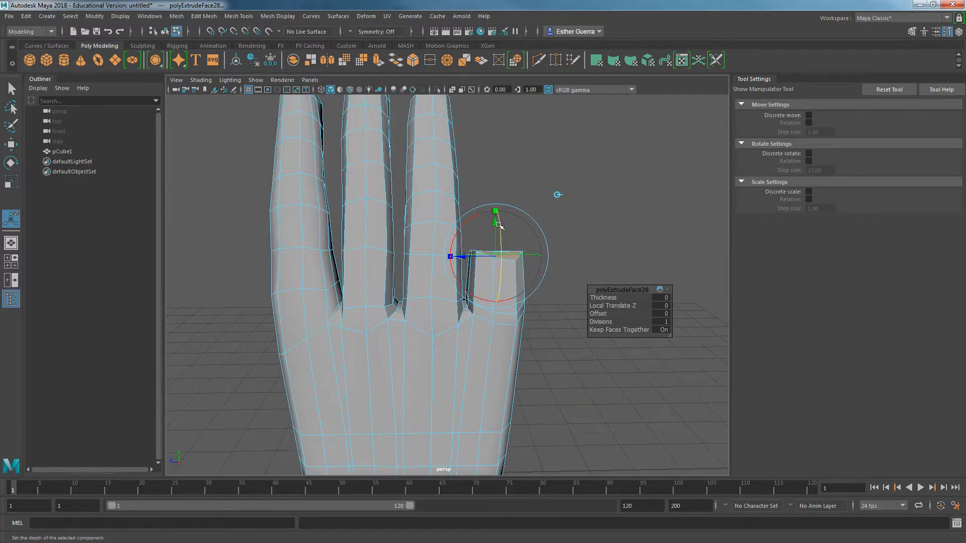
left_click_drag(495, 211, 464, 233)
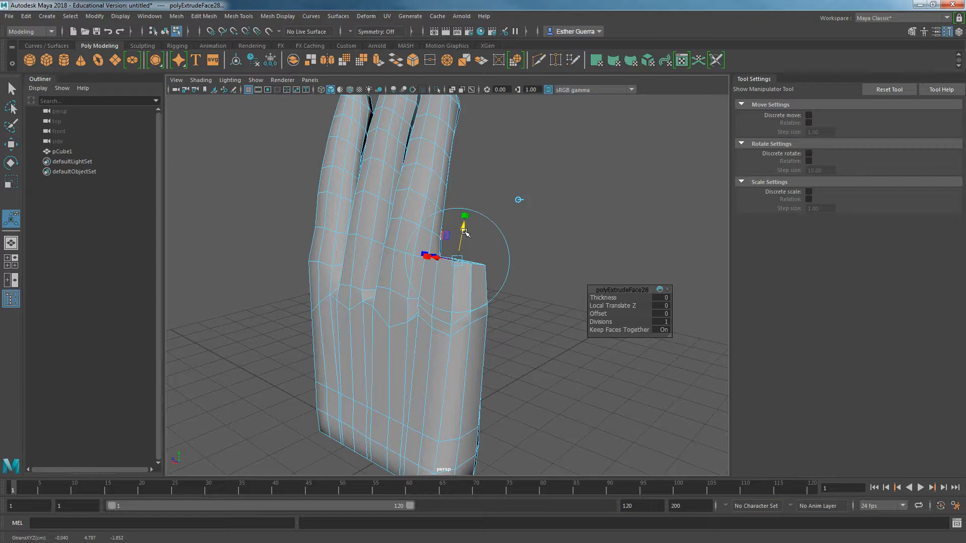
Extrude the fourth finger's end faces a short distance upward to start the lower knuckle
key("ctrl+e")
left_click_drag(458, 232, 459, 222)
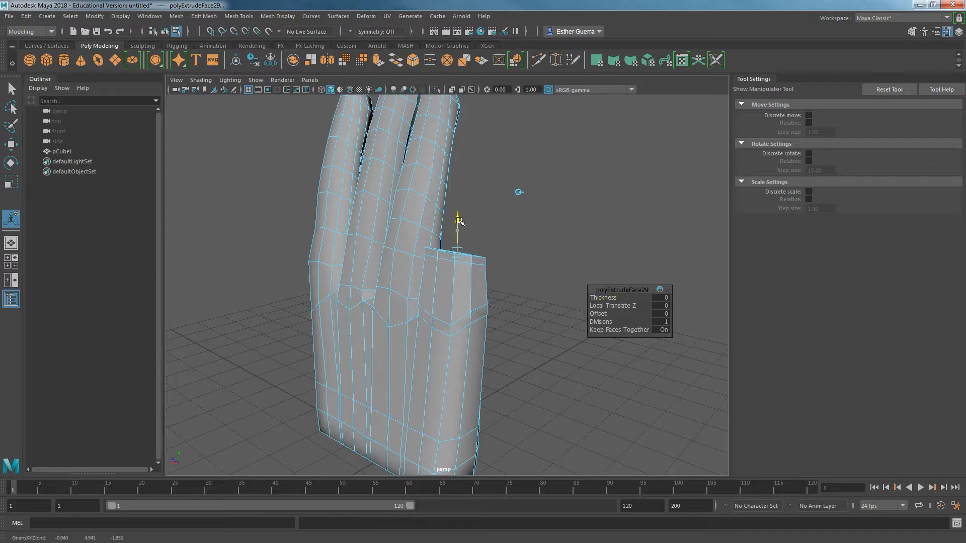
left_click_drag(437, 263, 435, 258)
left_click_drag(458, 217, 461, 252)
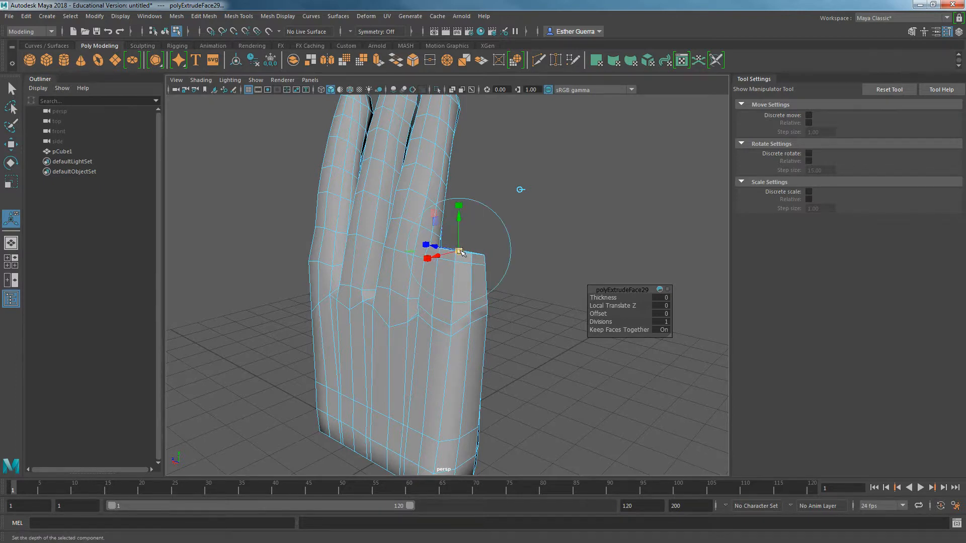
Complete the fourth finger's lower knuckle and extrude its end faces into a narrower middle segment leaning with the other fingers
key("ctrl+e")
left_click_drag(459, 220, 460, 169)
key("ctrl+e")
left_click_drag(442, 202, 452, 200)
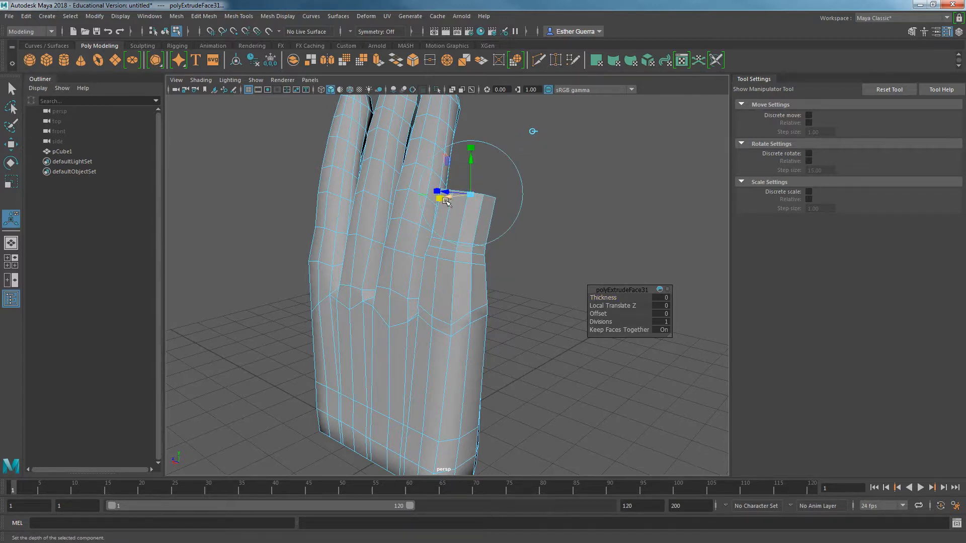
left_click(470, 196)
left_click_drag(568, 226, 605, 199, "alt")
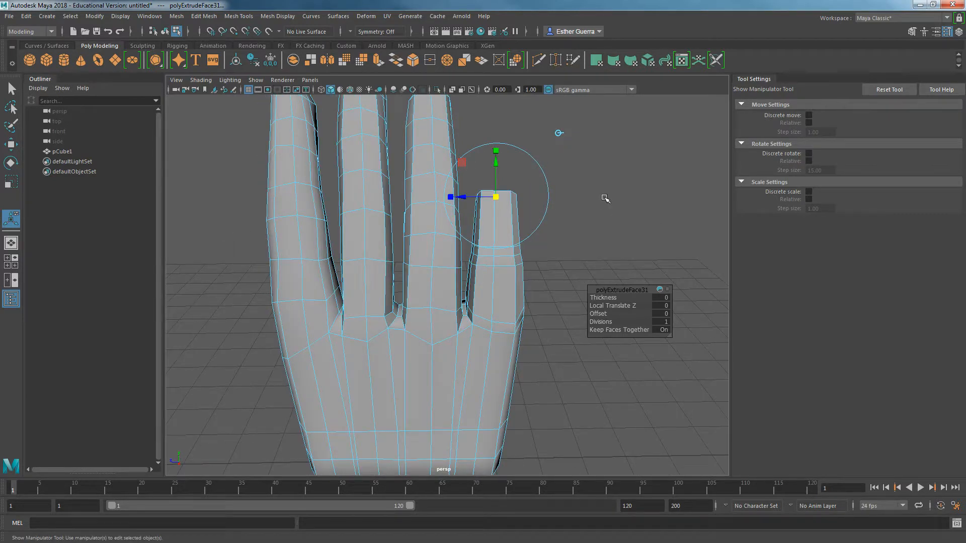
Extrude the middle segment's end faces a short distance to start the fourth finger's upper knuckle, and scale them down slightly
key("ctrl+e")
left_click_drag(484, 159, 501, 197)
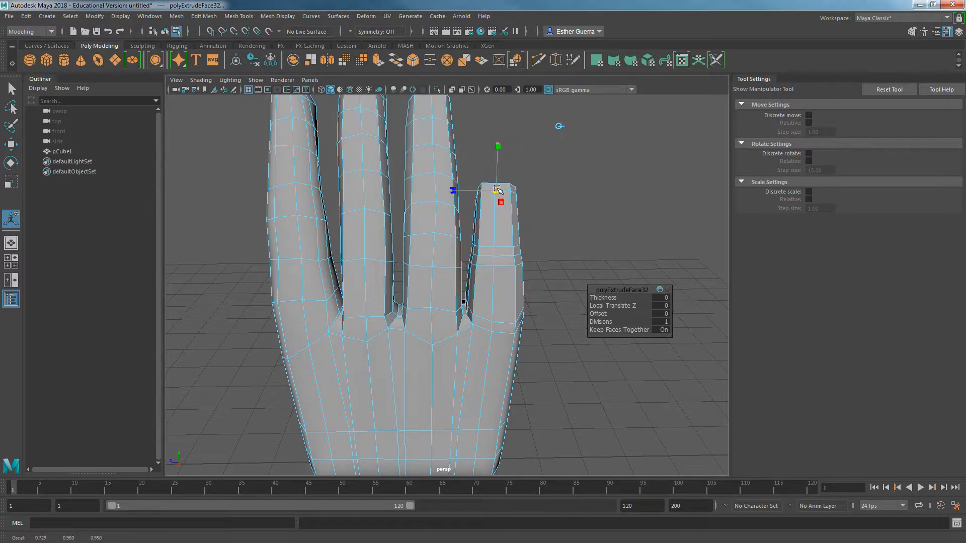
left_click_drag(503, 181, 407, 191, "alt")
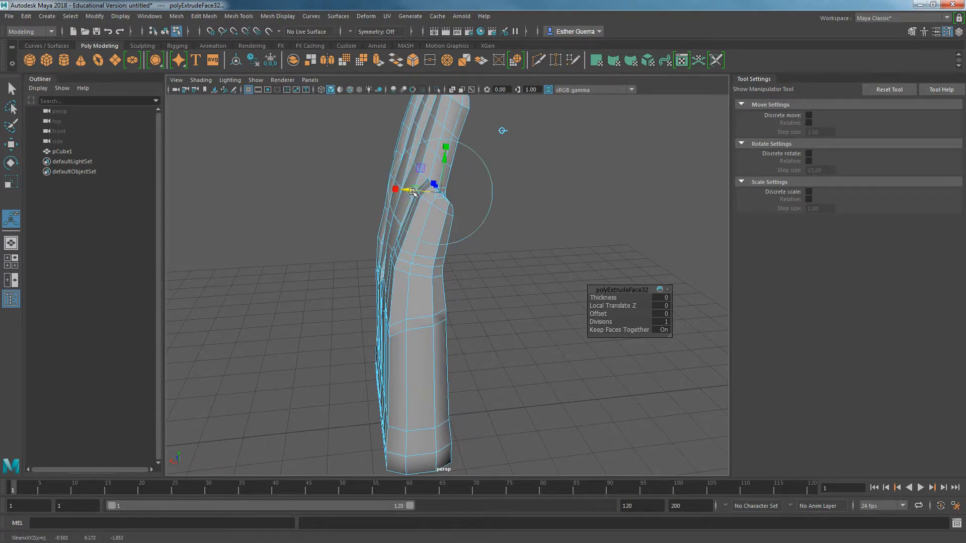
Complete the fourth finger's upper knuckle, and extrude its end faces into a short, slightly narrower upper segment
mouse_move(446, 164)
left_mouse_down()
mouse_move(421, 154)
mouse_move(416, 162)
mouse_move(440, 132)
mouse_move(422, 162)
mouse_move(432, 161)
left_mouse_up()
left_click(416, 147)
key("ctrl+e")
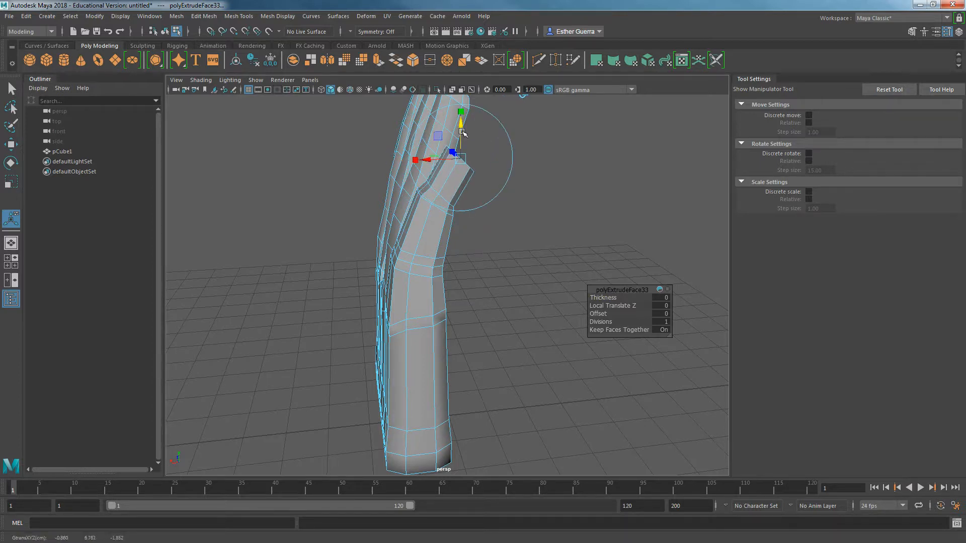
left_click_drag(460, 131, 459, 133)
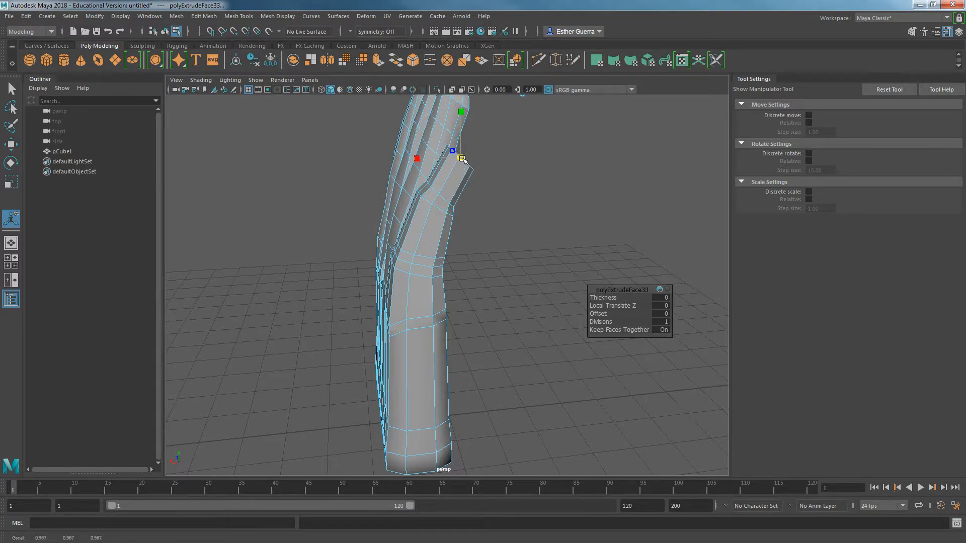
left_click_drag(464, 127, 463, 120)
Extrude the fourth finger's end faces a short distance upward into a rounded tip, adjusting their position and size
key("ctrl+e")
left_click(464, 153)
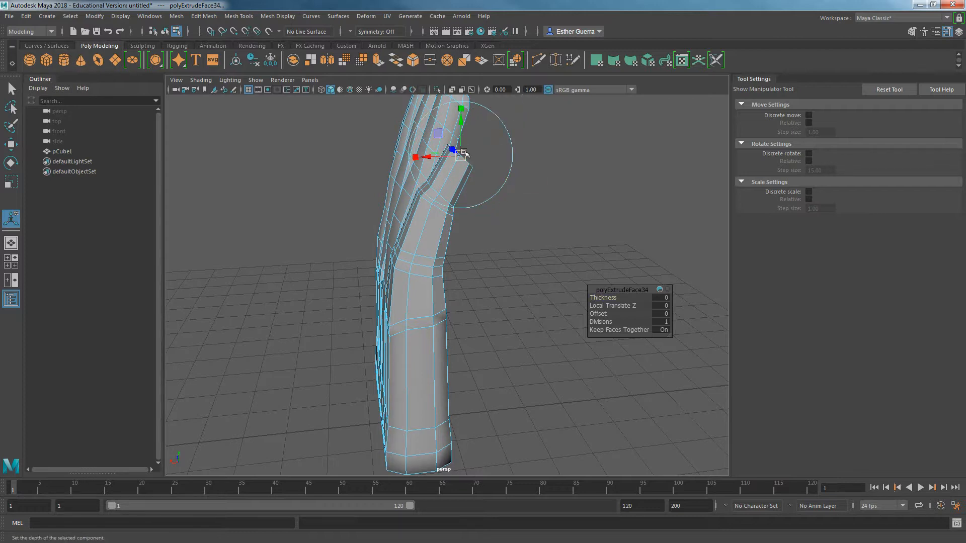
left_click_drag(453, 157, 450, 160)
left_click_drag(414, 161, 437, 157)
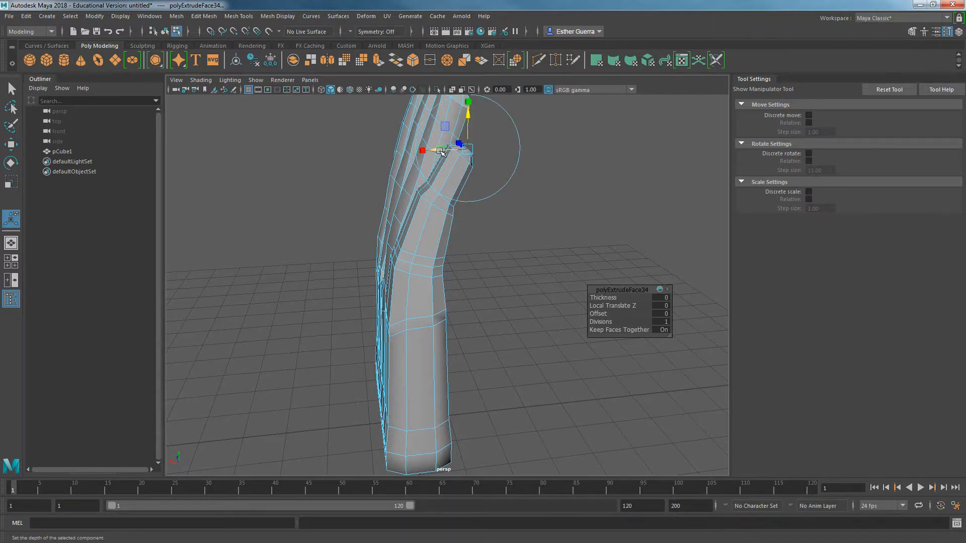
mouse_move(464, 149)
left_mouse_down("alt")
mouse_move(565, 140)
mouse_move(492, 146)
mouse_move(500, 155)
mouse_move(464, 147)
mouse_move(462, 133)
left_mouse_up("alt")
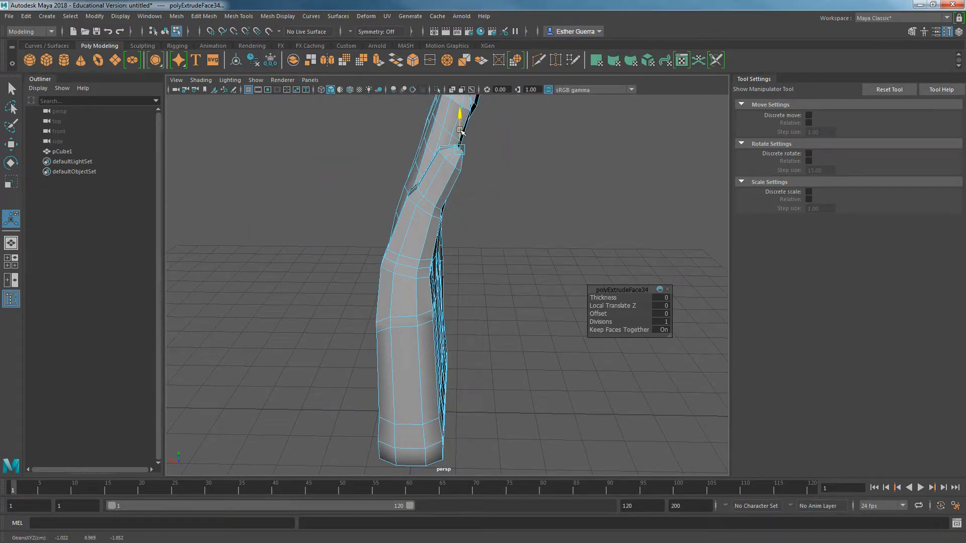
key("r")
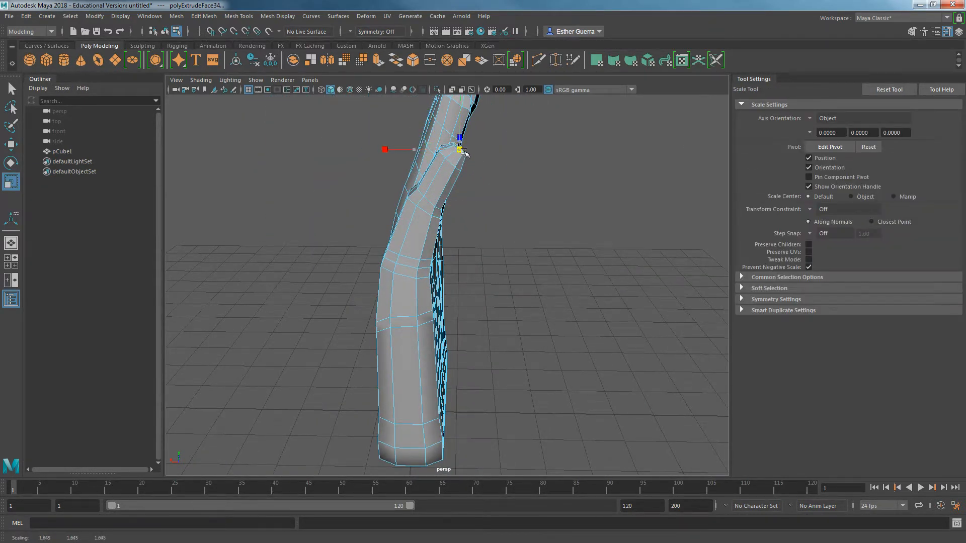
left_click_drag(464, 150, 565, 162, "alt")
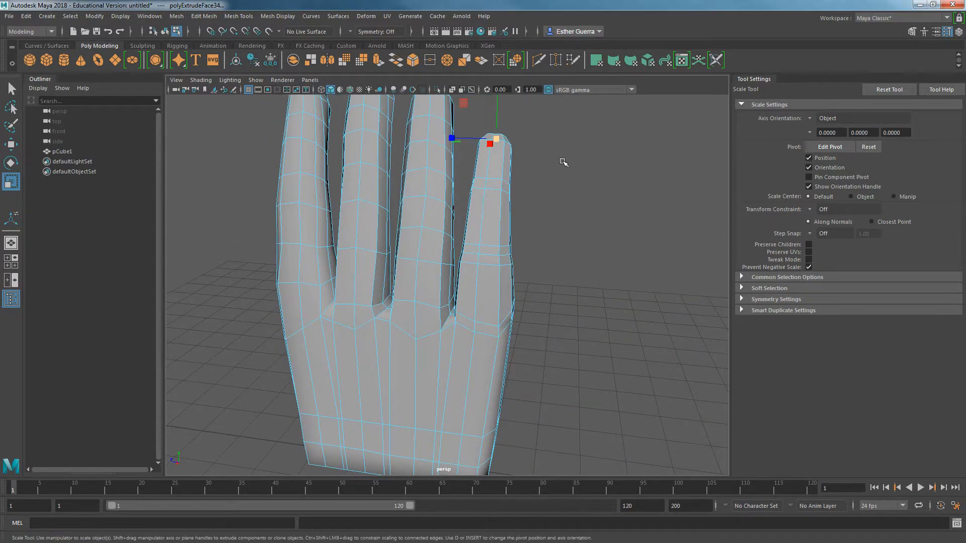
Return the hand mesh to object mode and start the Sculpt Geometry Tool on it
mouse_move(509, 190)
left_mouse_down("alt")
mouse_move(371, 199)
mouse_move(308, 179)
mouse_move(328, 177)
mouse_move(302, 181)
mouse_move(495, 197)
left_mouse_up("alt")
right_click_drag(496, 197, 536, 184)
left_click(537, 193)
left_click(430, 231)
left_click(327, 17)
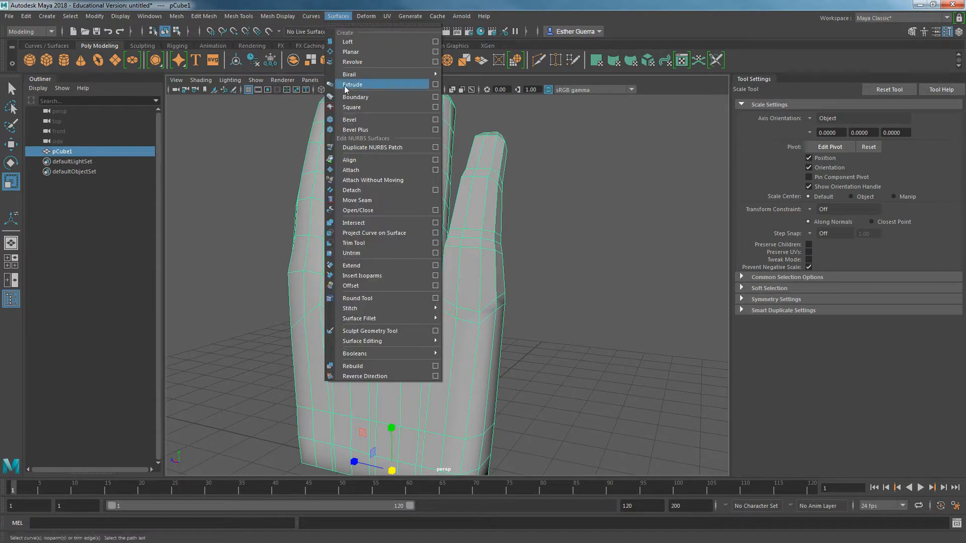
left_click(362, 331)
Undo the stray pull stroke and brush over the fourth finger from all sides with the Relax operation
left_click_drag(491, 247, 508, 274, "alt")
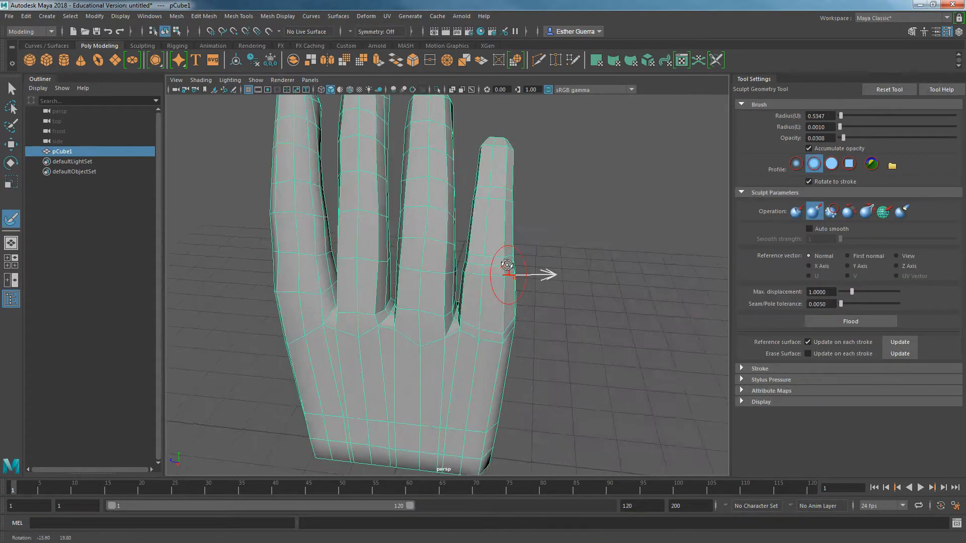
scroll(503, 274, "up", 3)
key("ctrl+z")
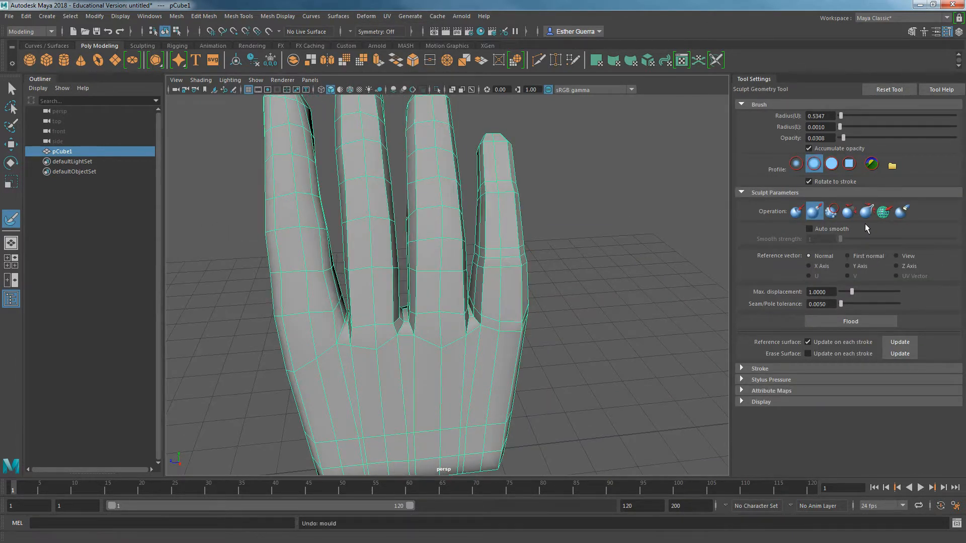
left_click(850, 214)
mouse_move(508, 272)
left_mouse_down()
mouse_move(496, 232)
mouse_move(508, 237)
mouse_move(512, 262)
mouse_move(410, 216)
mouse_move(402, 162)
mouse_move(419, 167)
left_mouse_up()
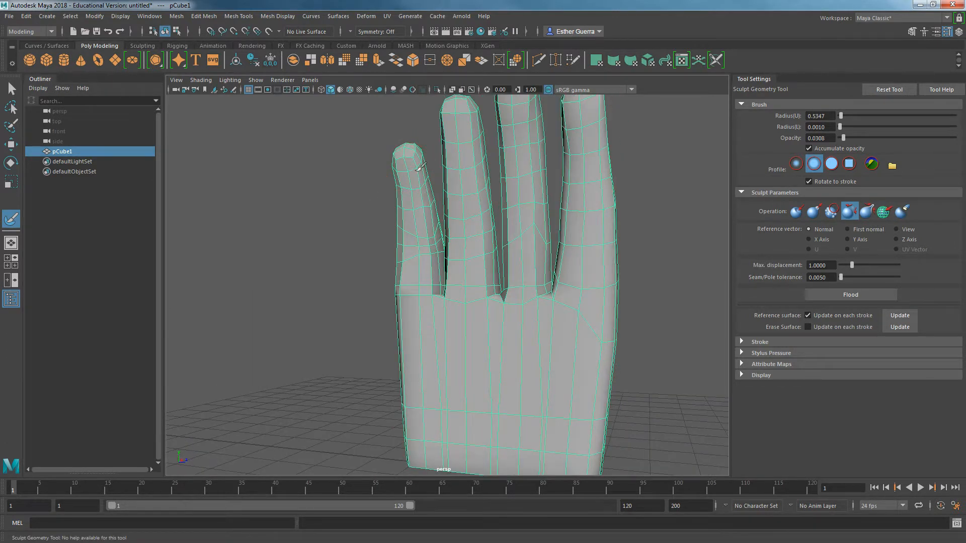
mouse_move(433, 282)
left_mouse_down("alt")
mouse_move(402, 285)
mouse_move(522, 302)
left_mouse_up("alt")
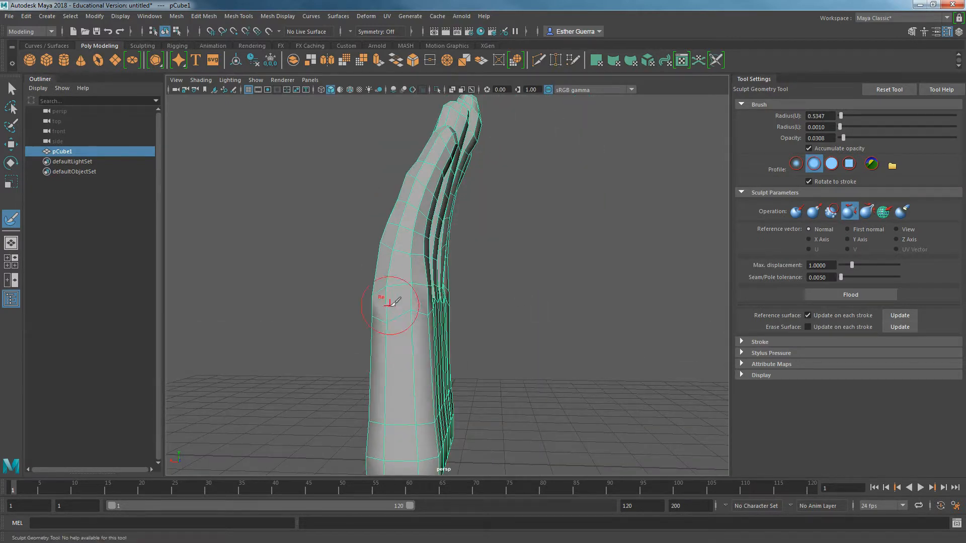
left_click_drag(405, 325, 521, 337, "alt")
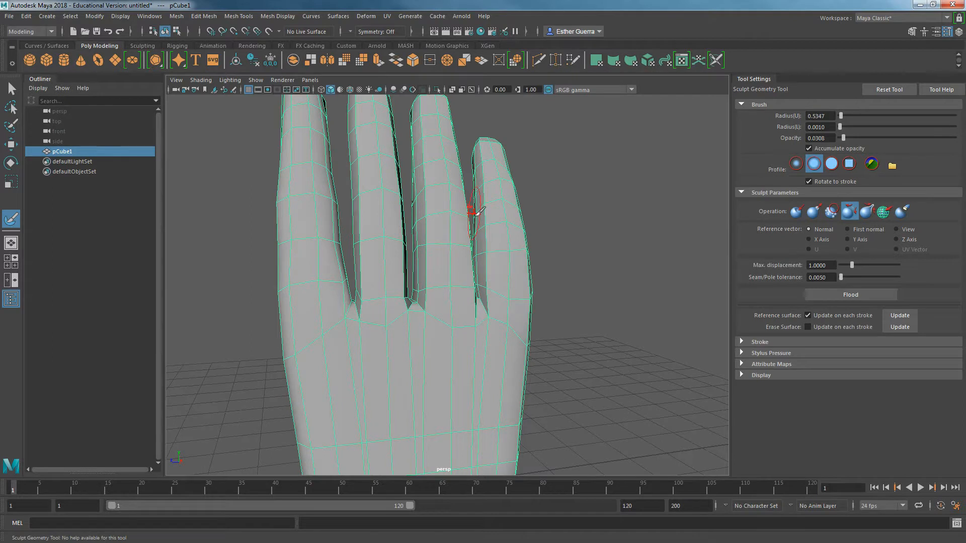
mouse_move(491, 199)
left_mouse_down("alt")
mouse_move(494, 276)
mouse_move(491, 254)
left_mouse_up("alt")
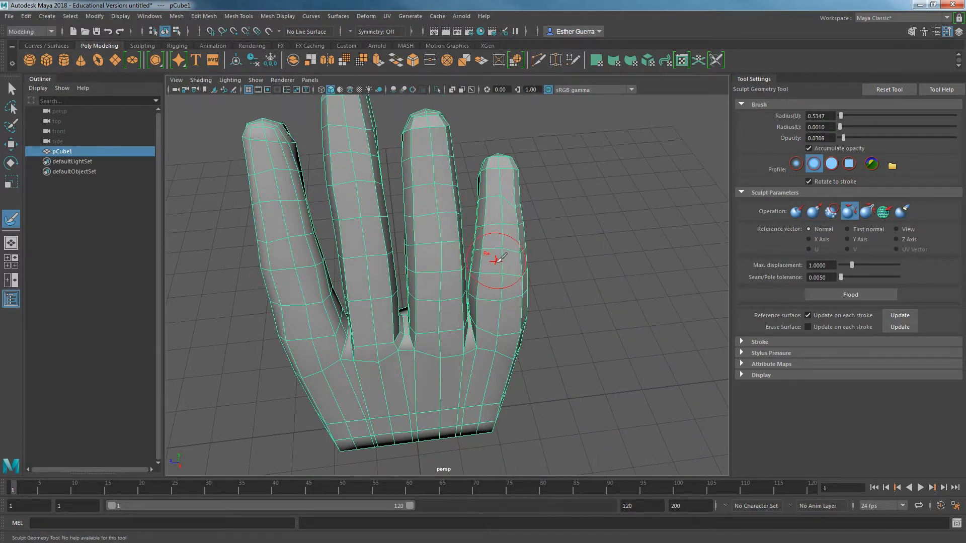
Brush the fourth finger and its base with the Smooth operation to even out its front and back
left_click(831, 211)
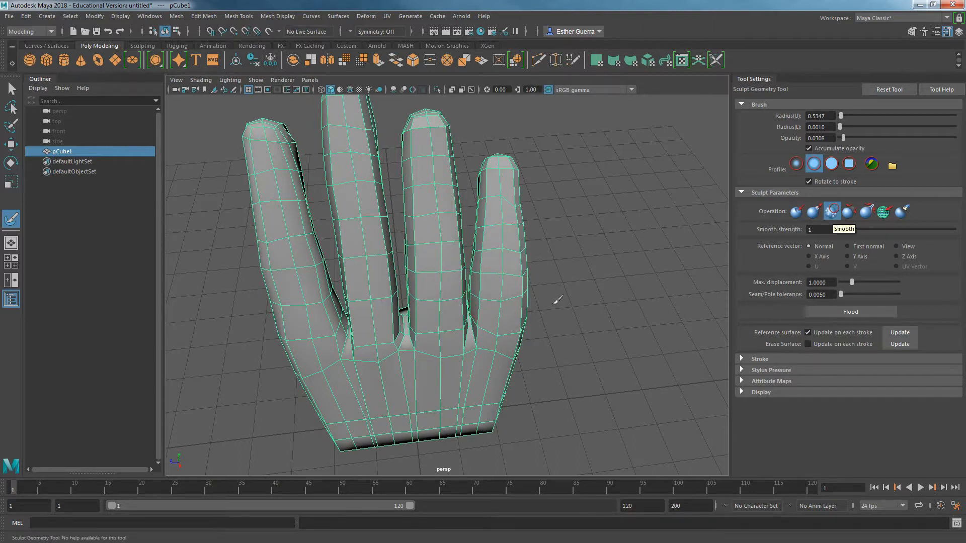
left_click_drag(486, 230, 453, 194, "alt")
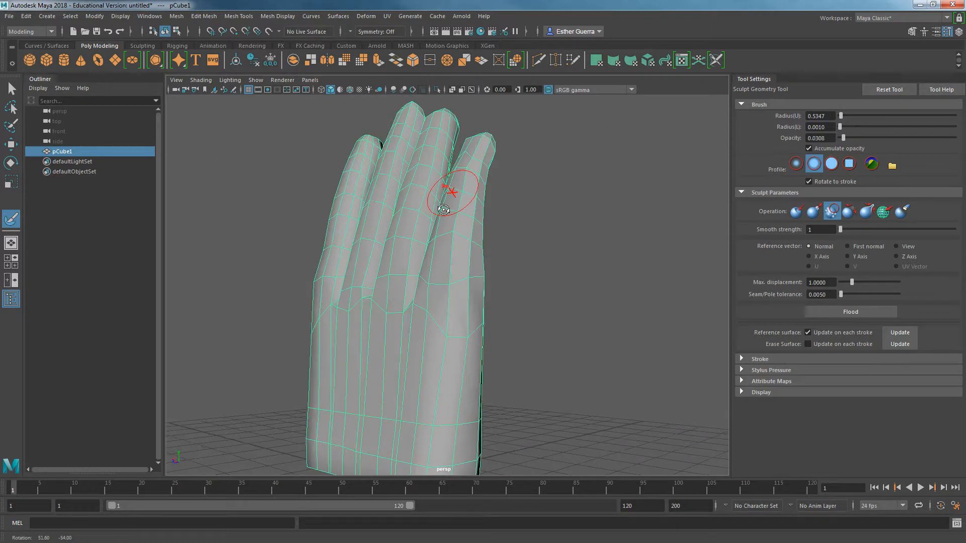
mouse_move(478, 253)
left_mouse_down("alt")
mouse_move(394, 255)
mouse_move(358, 267)
left_mouse_up("alt")
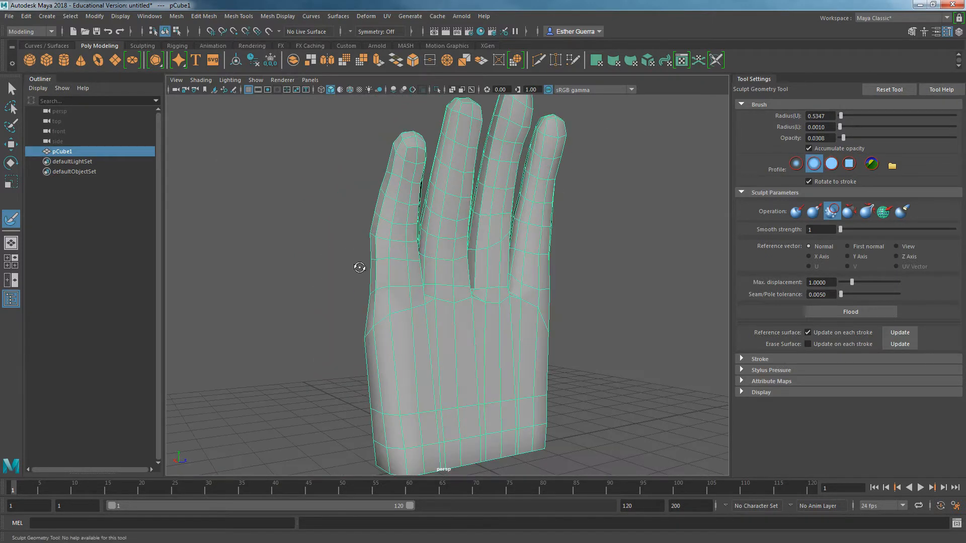
mouse_move(427, 314)
left_mouse_down("alt")
mouse_move(375, 330)
mouse_move(415, 244)
mouse_move(287, 237)
mouse_move(403, 247)
left_mouse_up("alt")
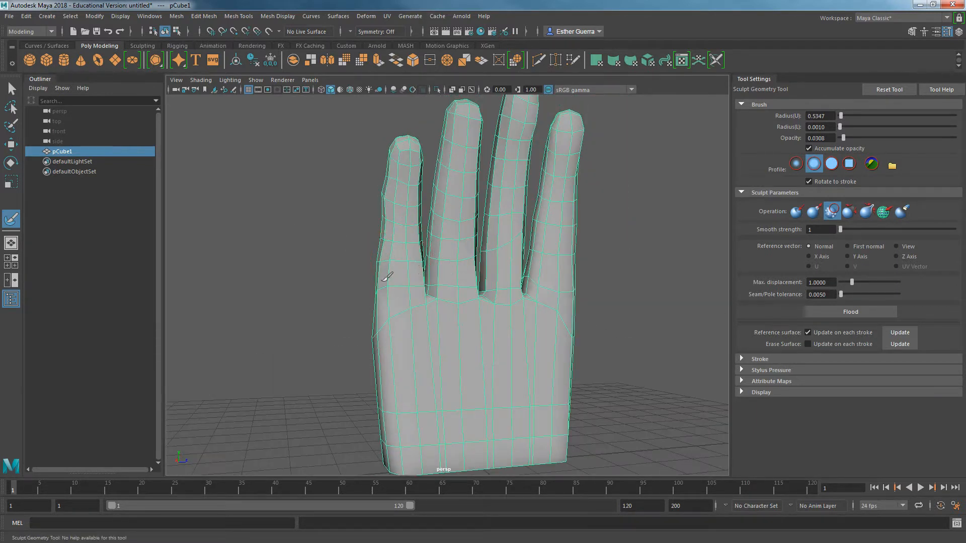
left_click_drag(384, 301, 482, 223, "alt")
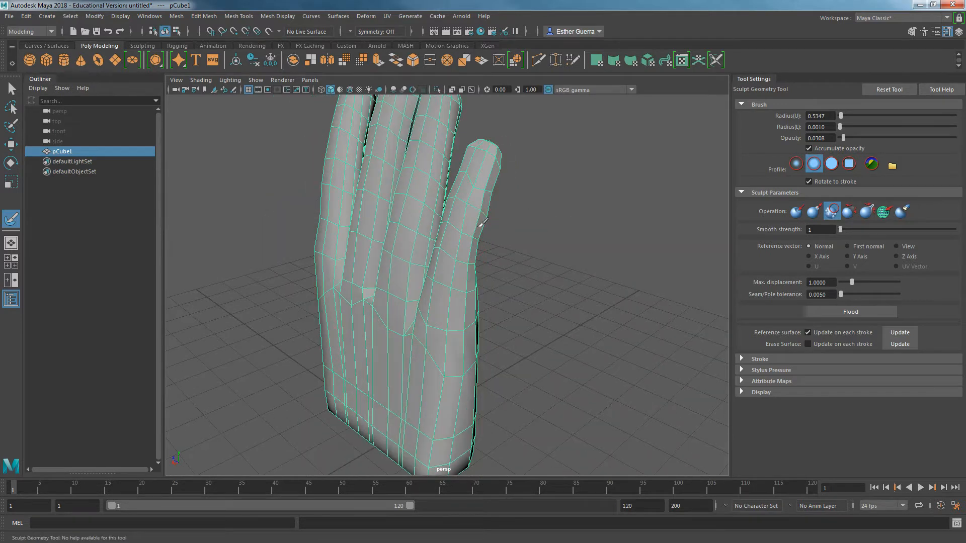
Relax the fourth finger's side and the areas around the finger bases with the sculpt brush
left_click(856, 214)
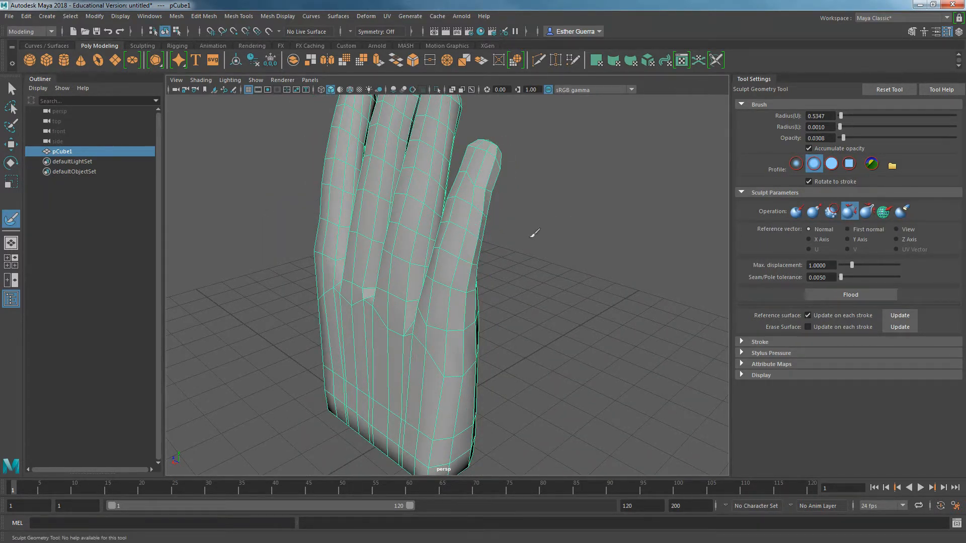
left_click_drag(526, 233, 405, 240, "alt")
left_click_drag(403, 343, 446, 326, "alt")
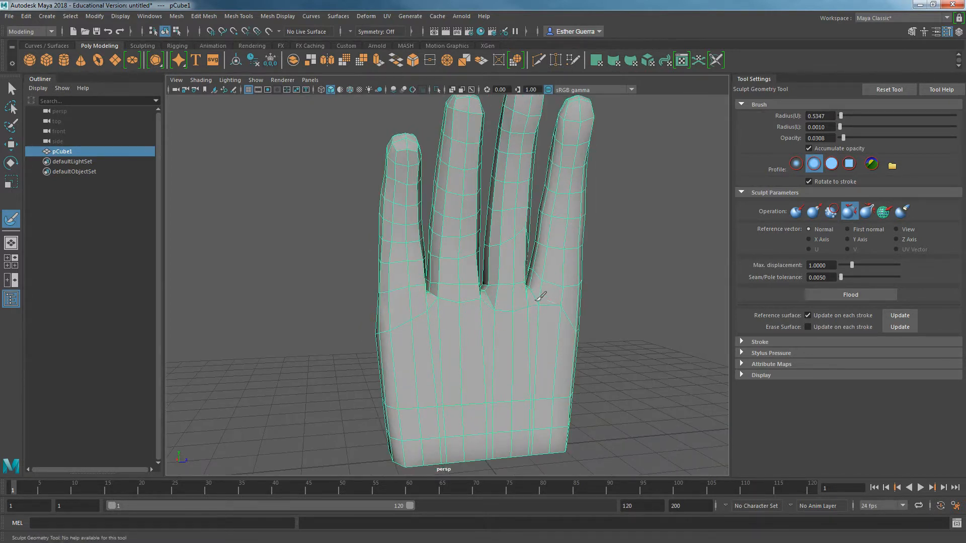
mouse_move(489, 299)
left_mouse_down("alt")
mouse_move(547, 297)
mouse_move(518, 309)
mouse_move(503, 276)
left_mouse_up("alt")
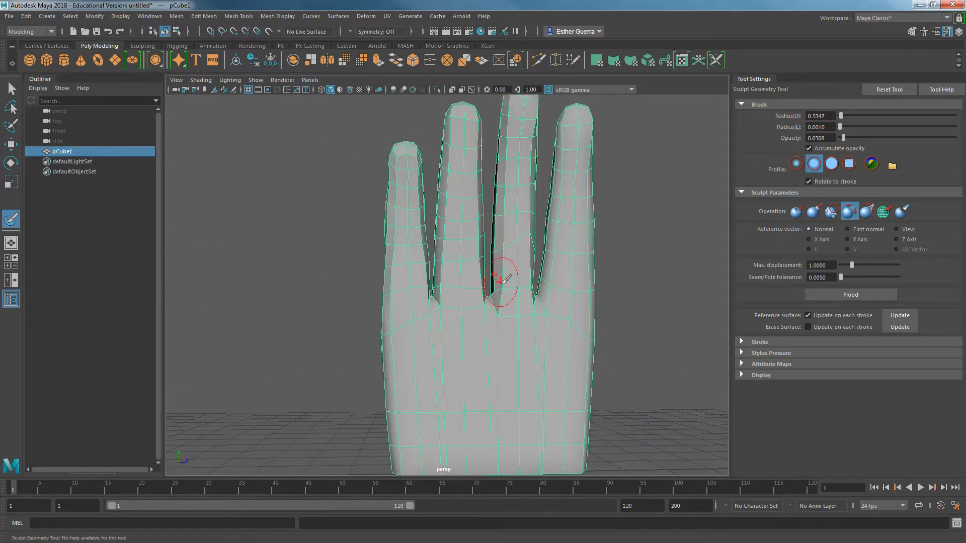
Select all vertices of the index finger above the palm, adding missed ones near its base with the Paint Selection Tool
key("w")
right_click_drag(526, 223, 496, 221)
left_click_drag(565, 305, 512, 160)
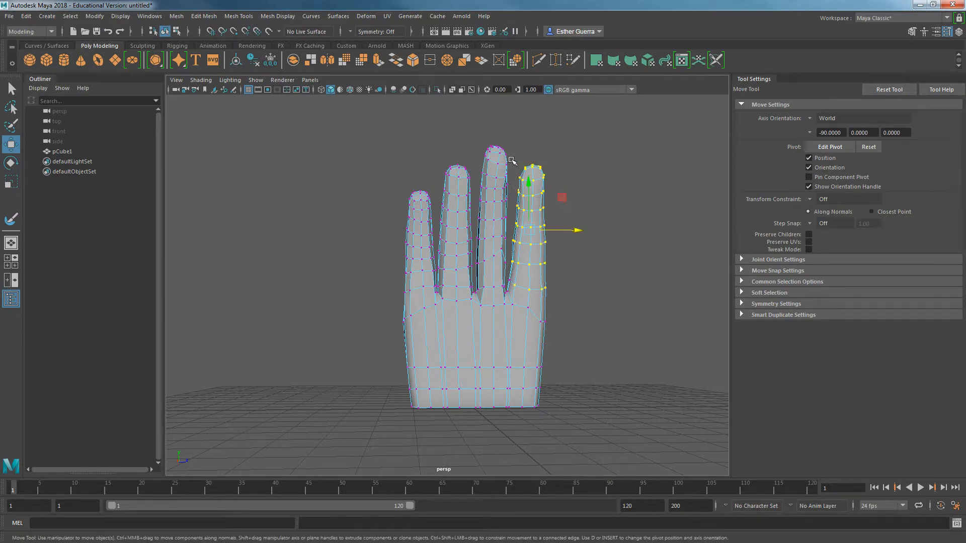
left_click(11, 126)
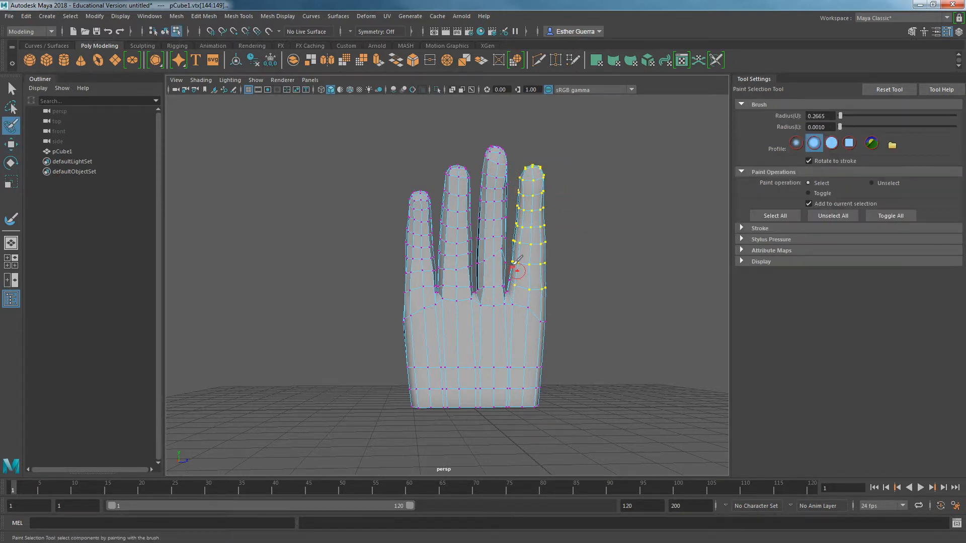
left_click_drag(520, 220, 372, 252, "alt")
scroll(356, 251, "up", 4)
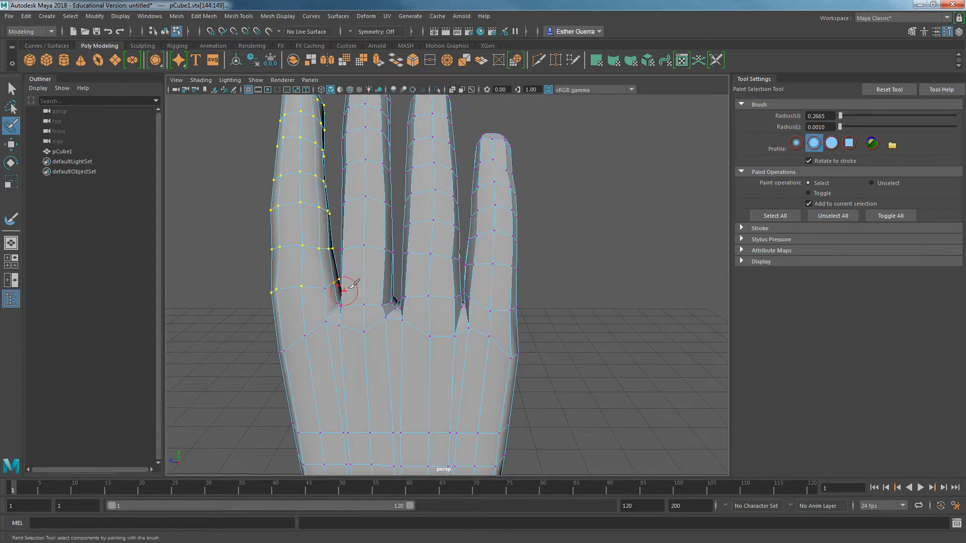
scroll(322, 290, "down", 5)
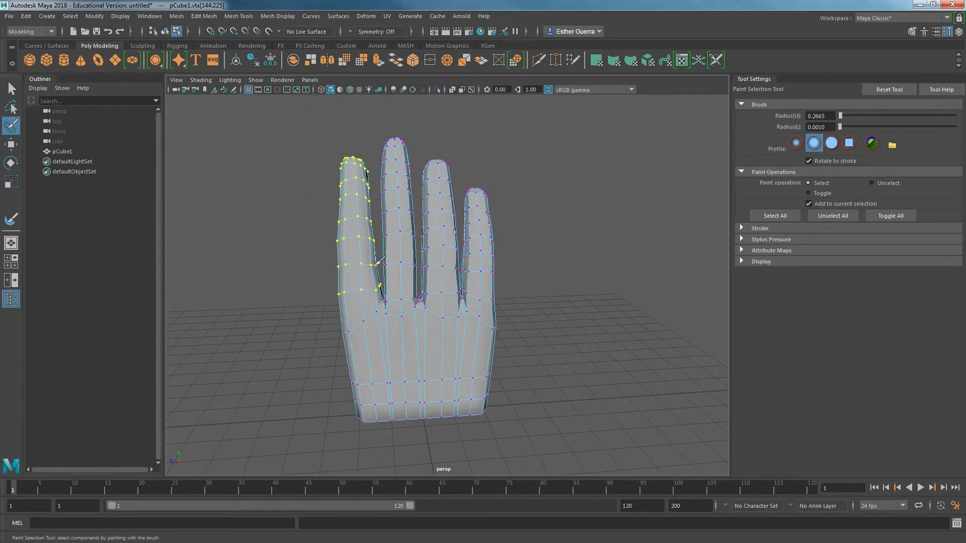
Shorten the index finger by scaling its vertices lengthwise and lowering them slightly
key("r")
left_click_drag(356, 186, 560, 186)
key("w")
key("e")
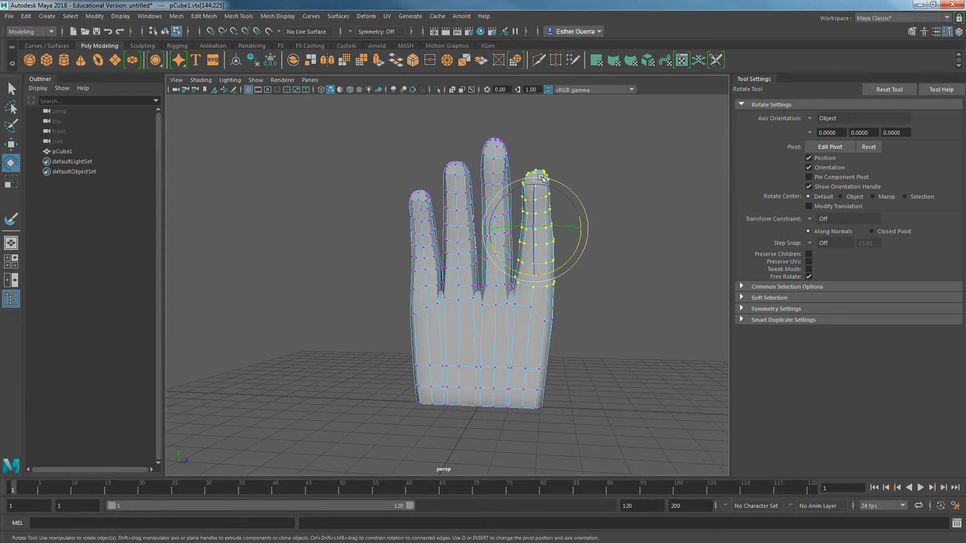
key("r")
left_click_drag(542, 177, 344, 211)
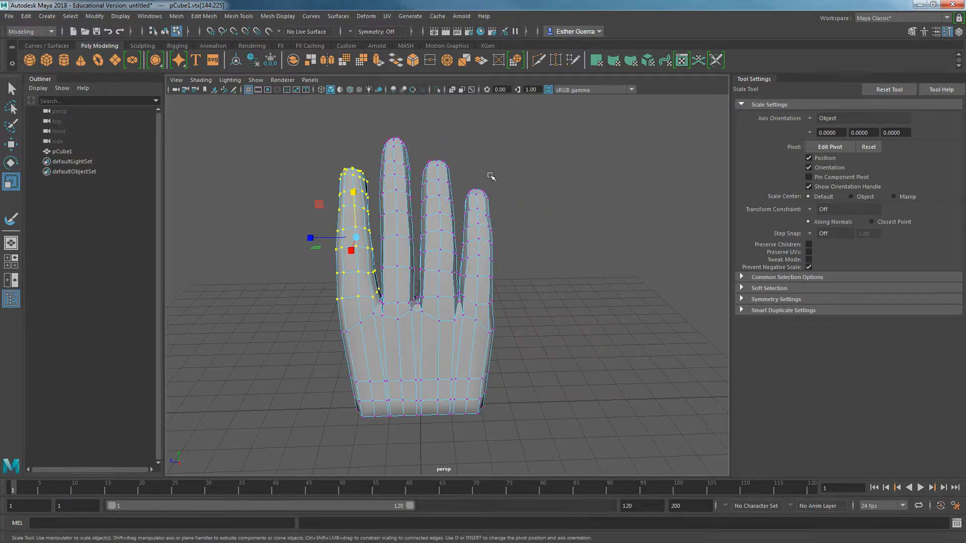
Return to object mode, select the whole hand and apply Soften Edge to it
left_click(473, 268)
right_click(461, 279)
left_click(505, 229)
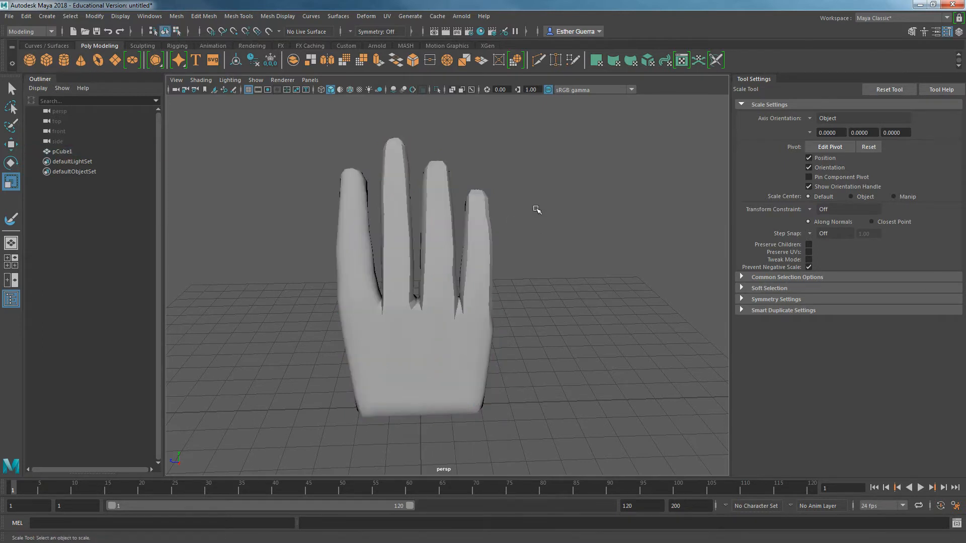
scroll(522, 270, "down", 3)
left_click_drag(460, 349, 650, 302, "alt")
left_click(433, 282)
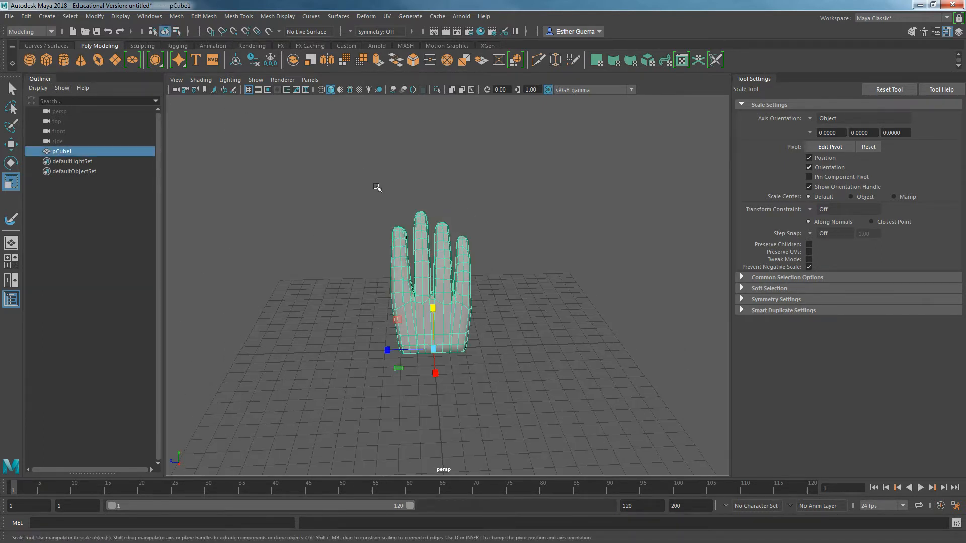
left_click(277, 15)
mouse_move(247, 20)
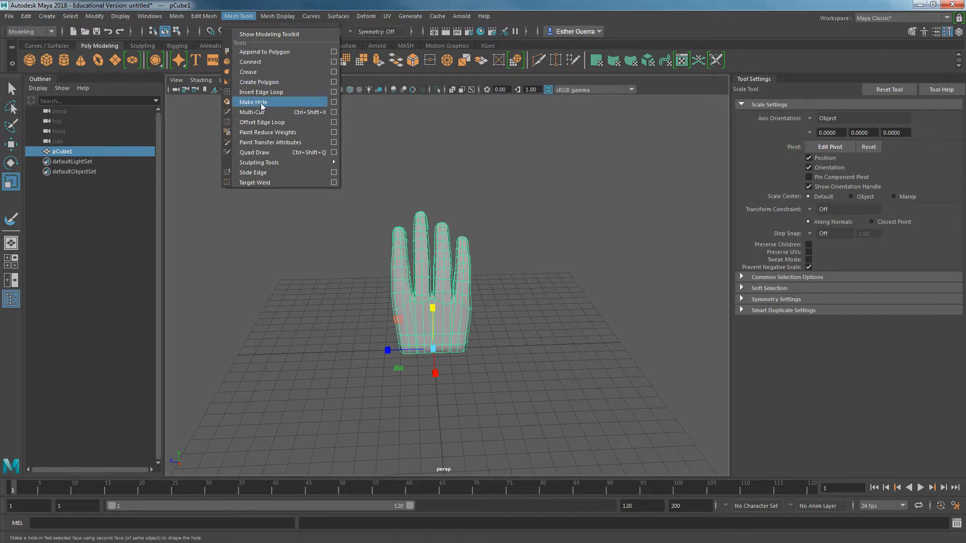
mouse_move(290, 11)
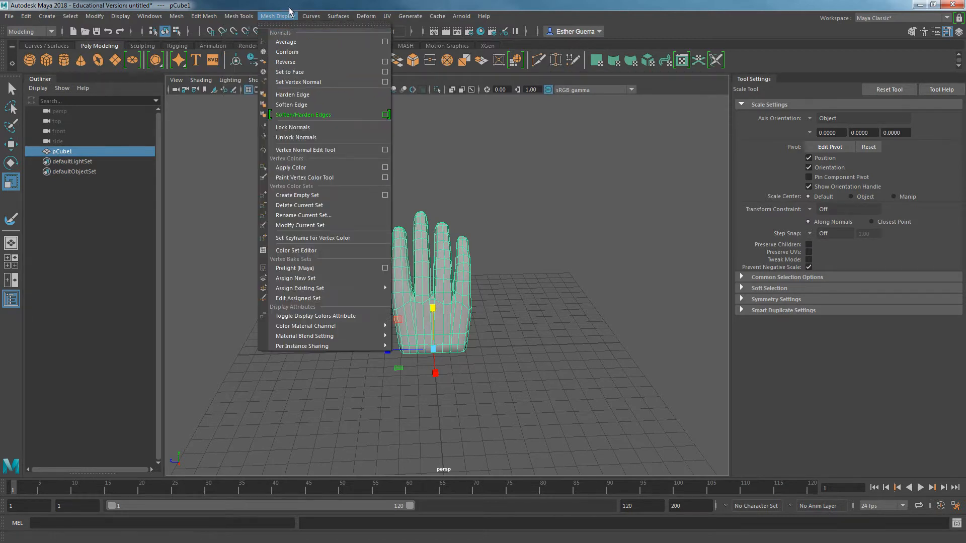
left_click(299, 104)
left_click(584, 353)
Select the three vertex rows at the wrist and move them down to lengthen the palm
scroll(571, 351, "up", 5)
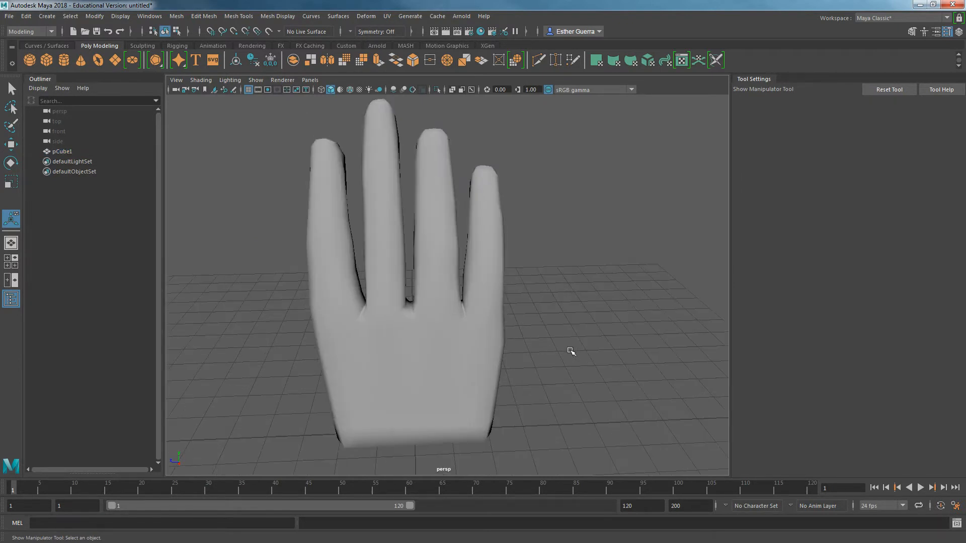
mouse_move(506, 325)
left_mouse_down("alt")
mouse_move(647, 319)
mouse_move(701, 274)
mouse_move(571, 276)
mouse_move(500, 312)
left_mouse_up("alt")
left_click(377, 387)
right_click_drag(377, 386, 322, 245)
scroll(387, 322, "down", 3)
left_click_drag(340, 347, 562, 412)
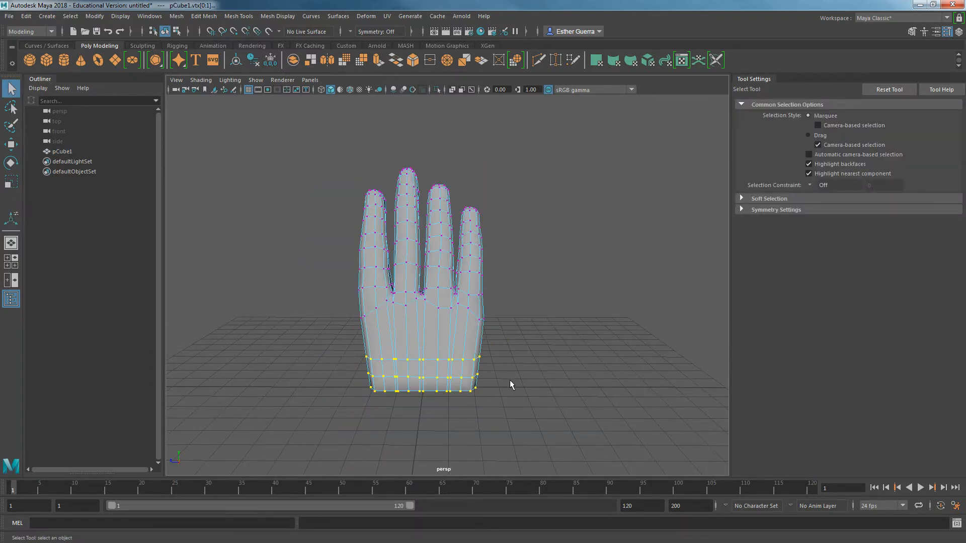
key("w")
left_click_drag(427, 320, 425, 345)
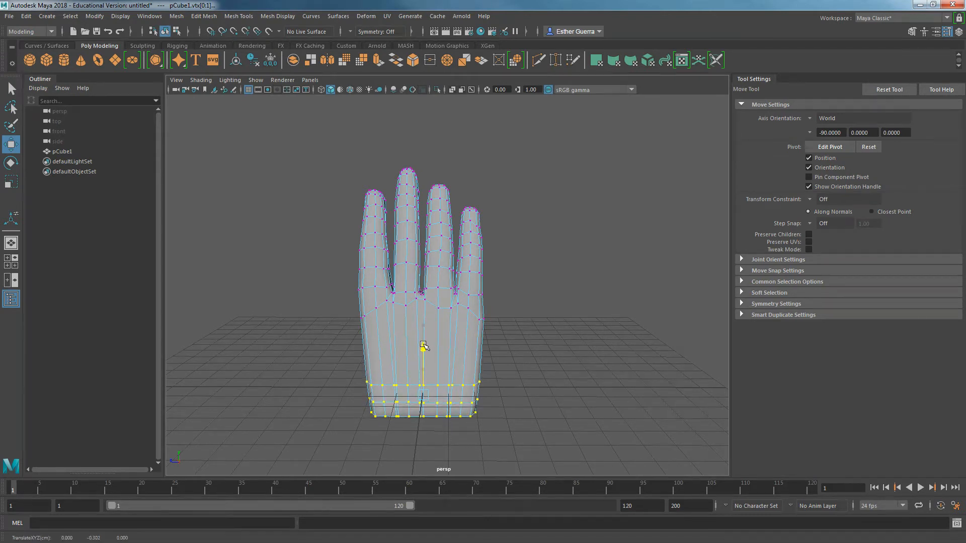
Select the two vertex rows above the wrist's bottom edge, spread them apart vertically and raise them slightly
left_click_drag(347, 365, 474, 355)
left_click_drag(416, 368, 512, 400)
key("r")
left_click_drag(422, 334, 424, 334)
key("w")
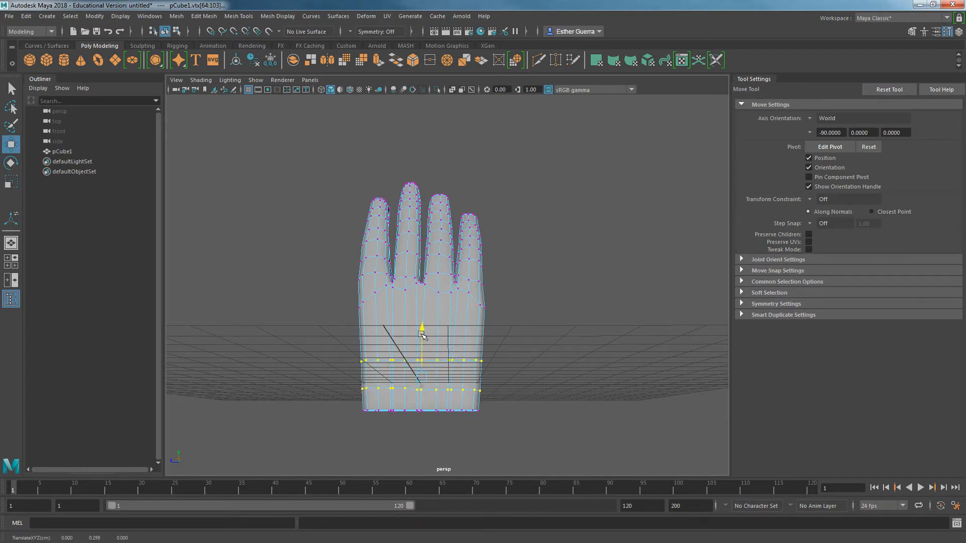
left_click_drag(410, 366, 418, 394, "alt")
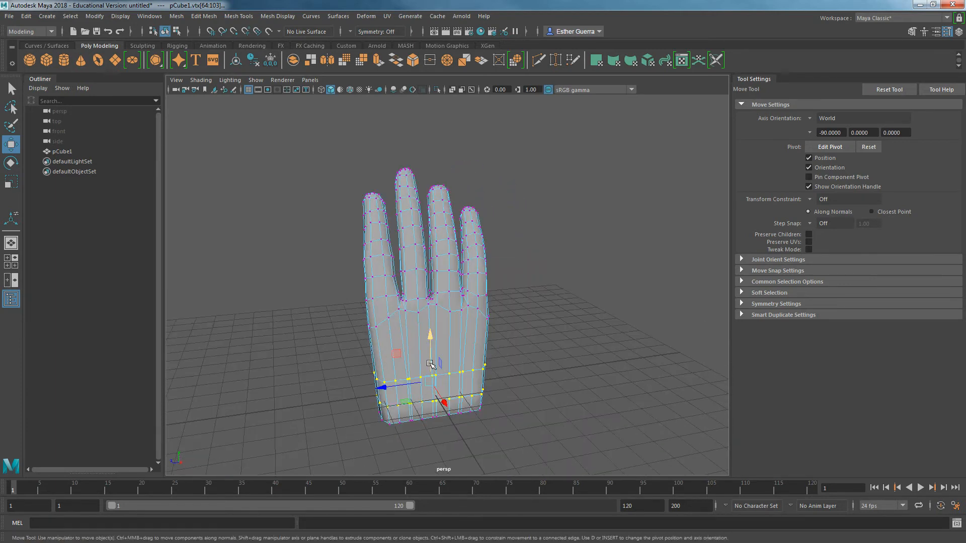
key("r")
mouse_move(432, 337)
left_mouse_down()
mouse_move(433, 328)
mouse_move(423, 352)
mouse_move(410, 345)
mouse_move(423, 352)
left_mouse_up()
Return to object mode and move the whole hand up about 1.03 cm
scroll(479, 281, "up", 6)
right_click_drag(497, 248, 539, 226)
key("f")
left_click_drag(470, 335, 457, 258, "alt")
key("w")
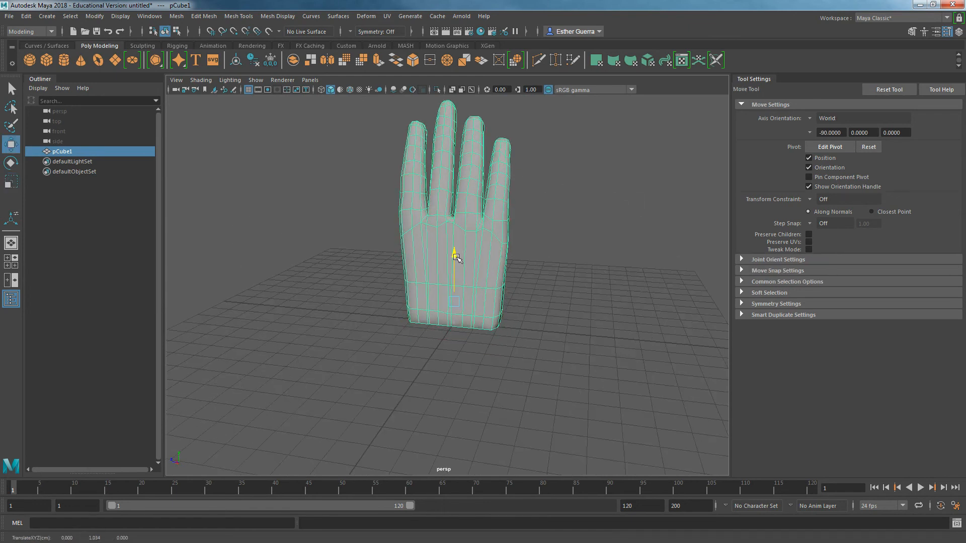
left_click_drag(447, 299, 523, 301, "alt")
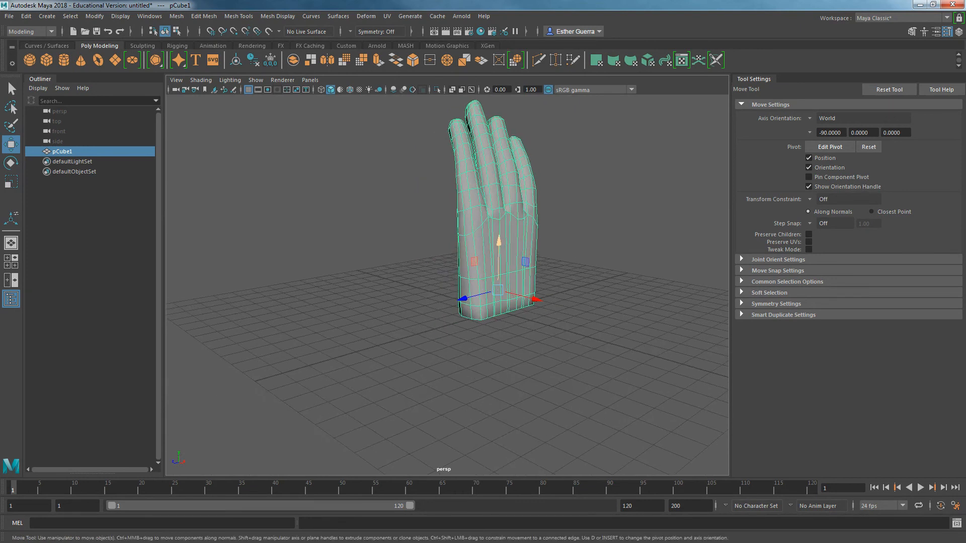